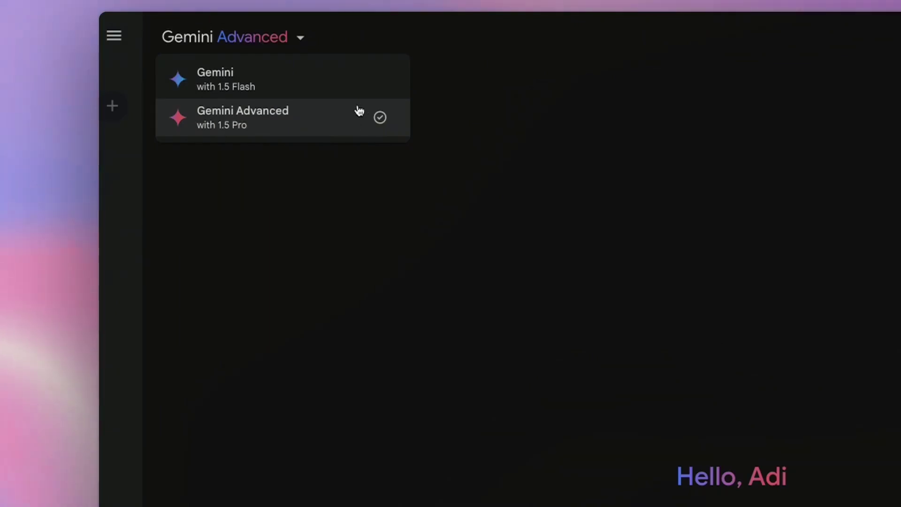
- Expand the sidebar to view the Gemini Outputs chat's options and the full list of Gems
left_click(598, 105)
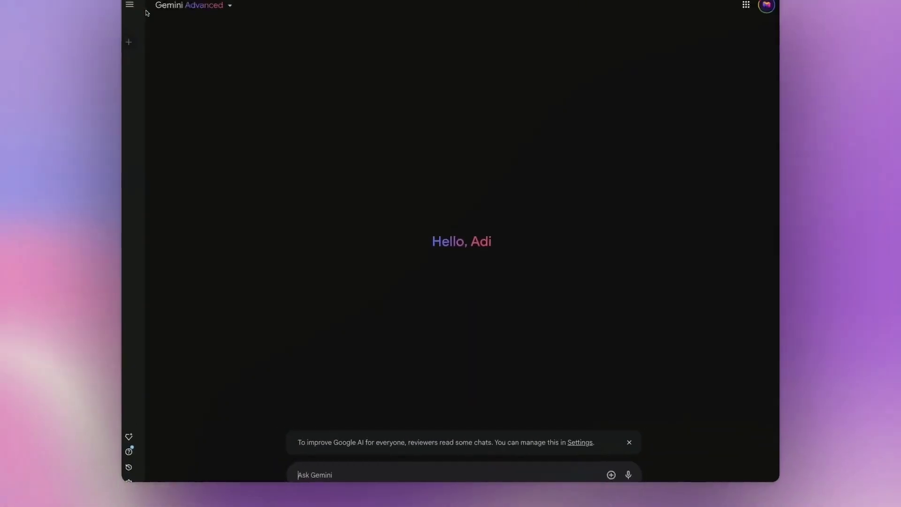
left_click(151, 37)
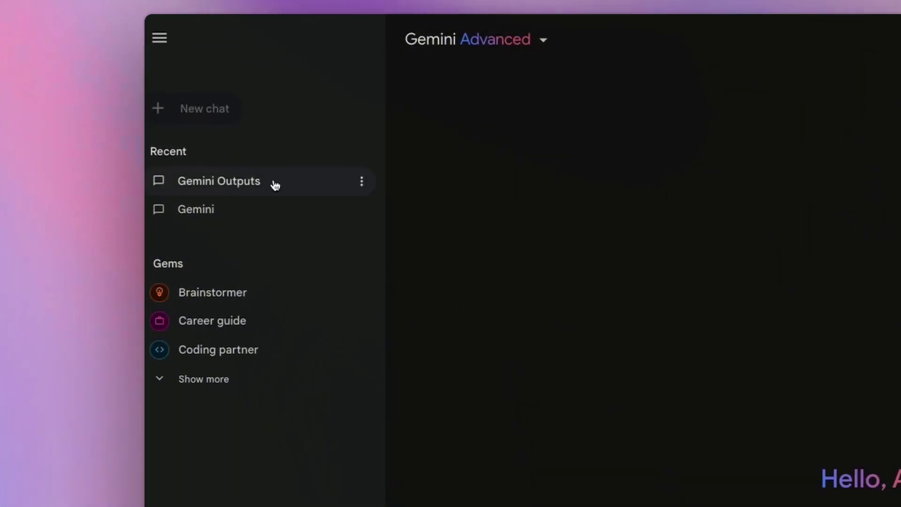
left_click(362, 182)
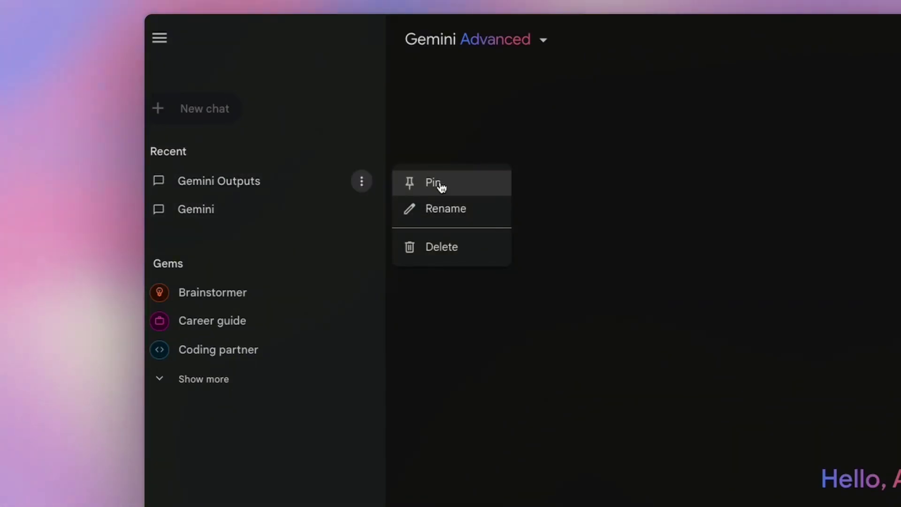
left_click(364, 182)
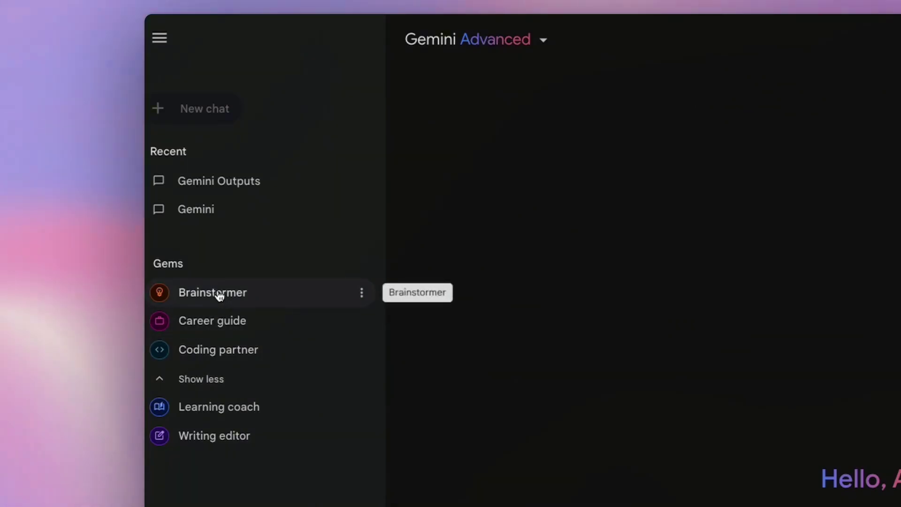
left_click(217, 385)
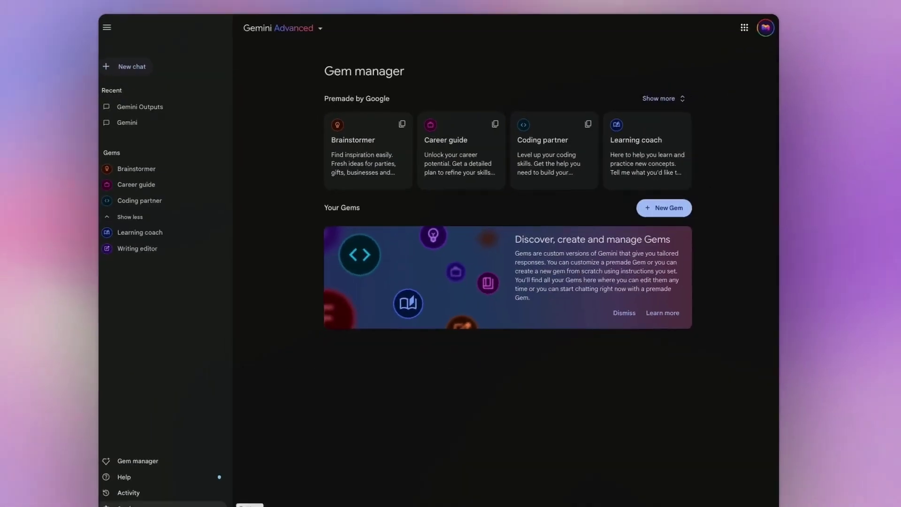
- Open the Extensions page from the settings and review the available Google extensions
left_click(179, 467)
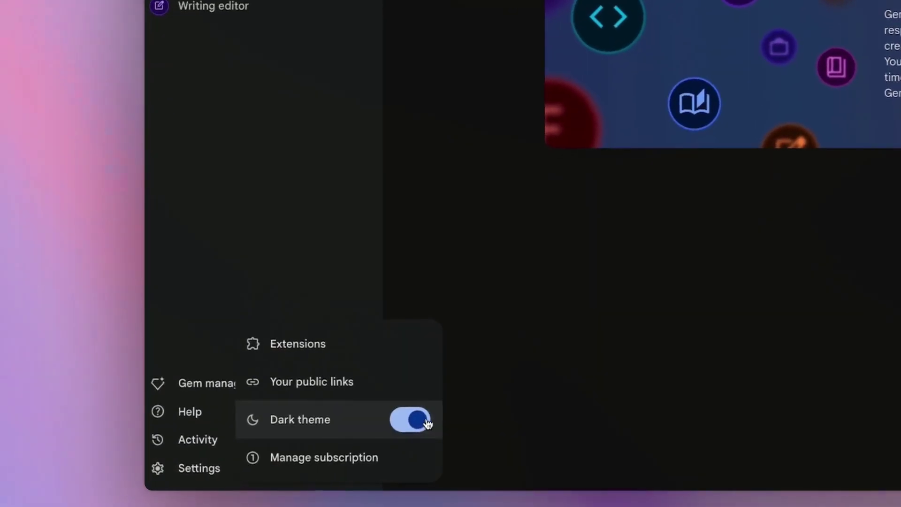
left_click(303, 342)
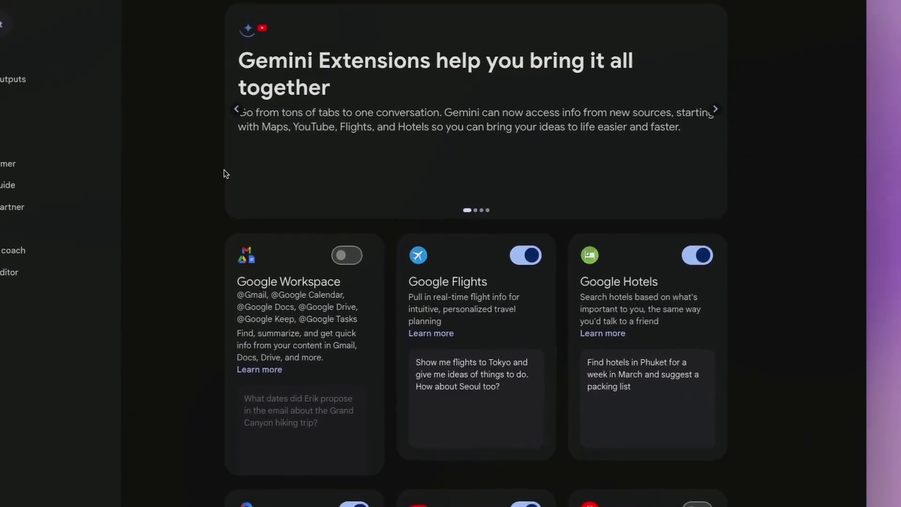
scroll(617, 225, "down", 3)
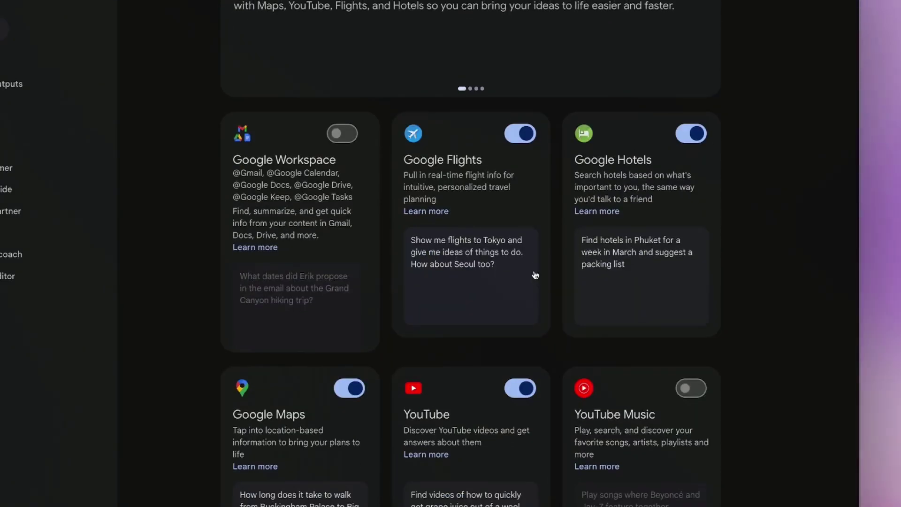
scroll(535, 277, "up", 1)
scroll(535, 277, "down", 1)
scroll(533, 279, "up", 1)
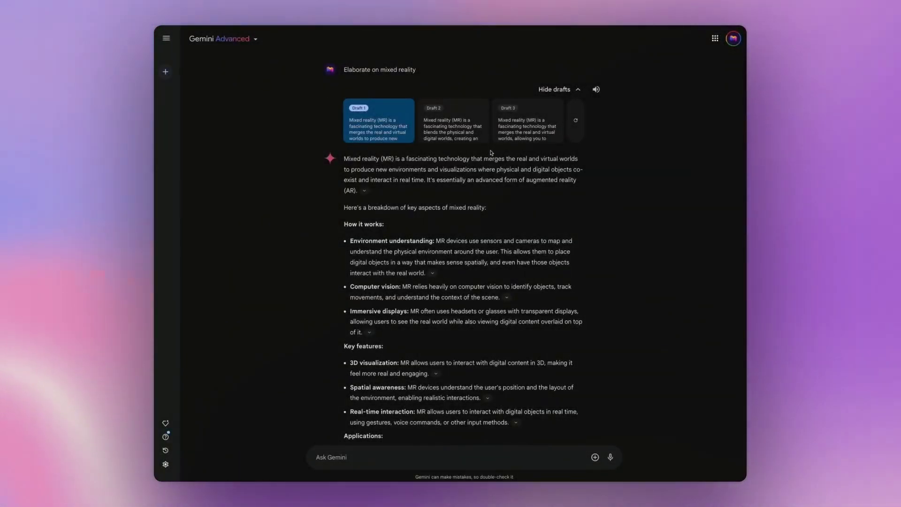
- Compare Draft 2 of the mixed reality response with Draft 1, ending on Draft 1
scroll(306, 176, "down", 1)
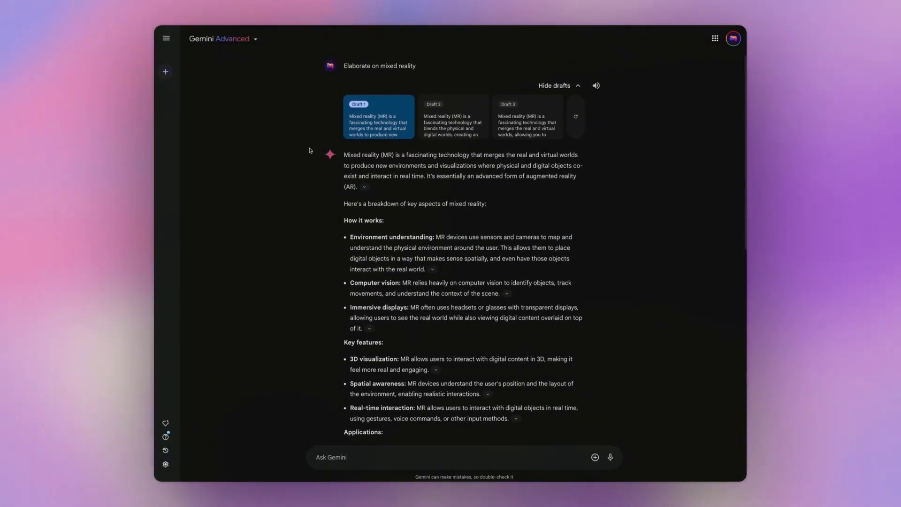
left_click(579, 84)
left_click(579, 84)
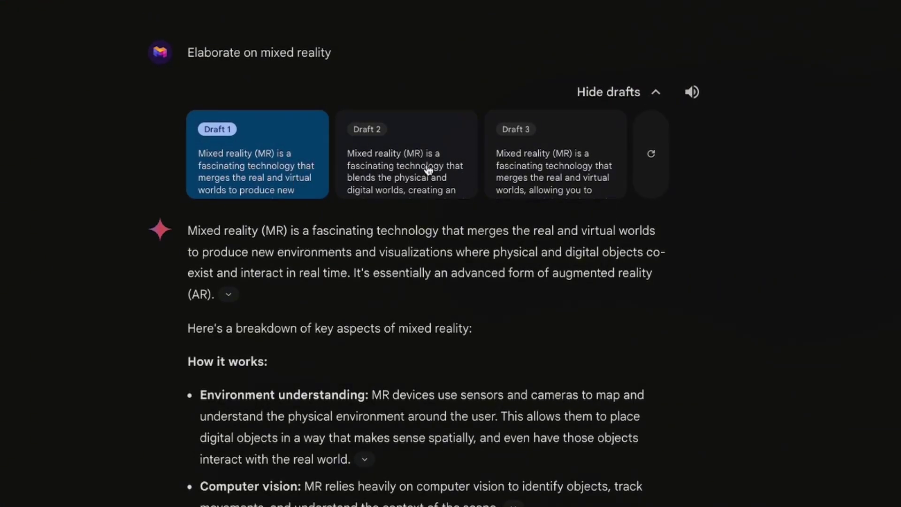
left_click(392, 168)
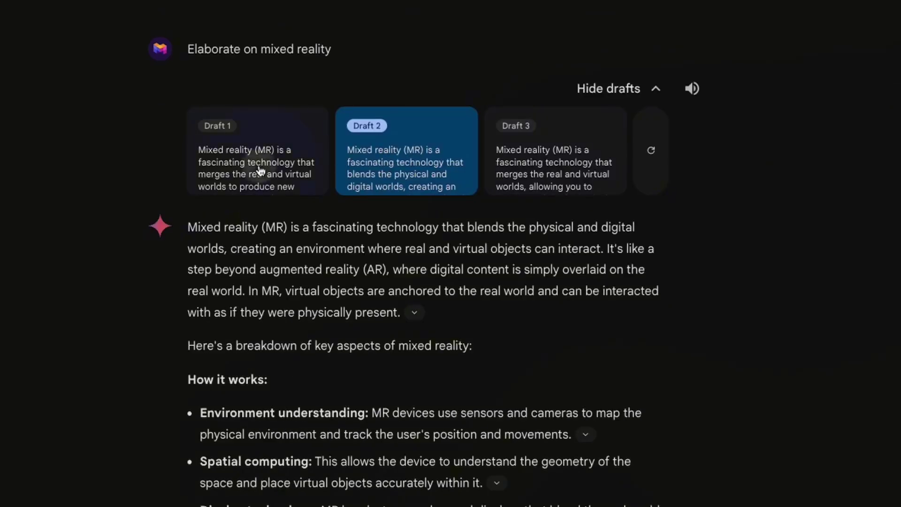
left_click(259, 170)
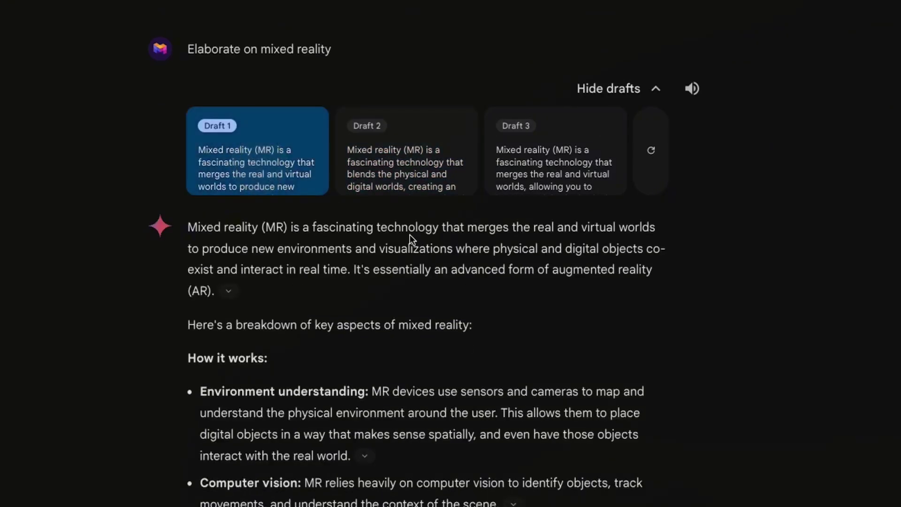
left_click(412, 174)
left_click(260, 169)
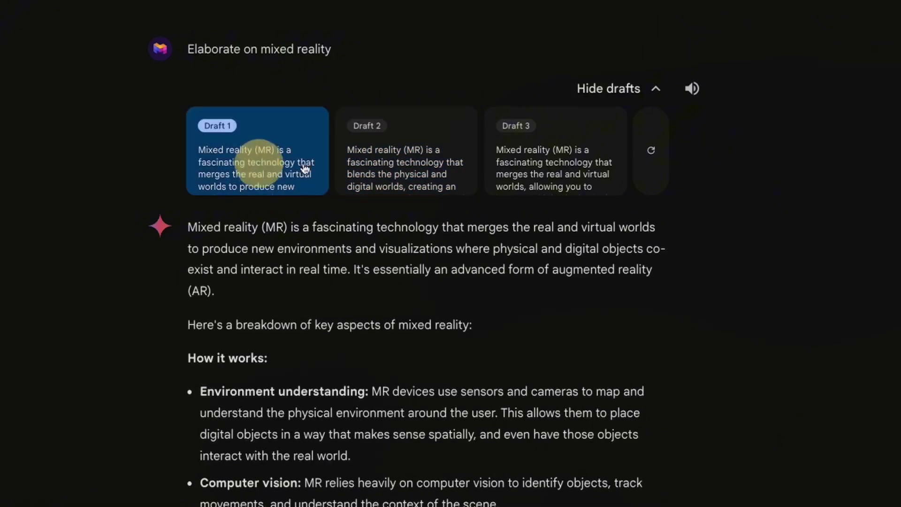
- Expand the citations under the Magic Leap, Pokémon Go and Virtual reality points, and browse the related sources
scroll(153, 249, "down", 15)
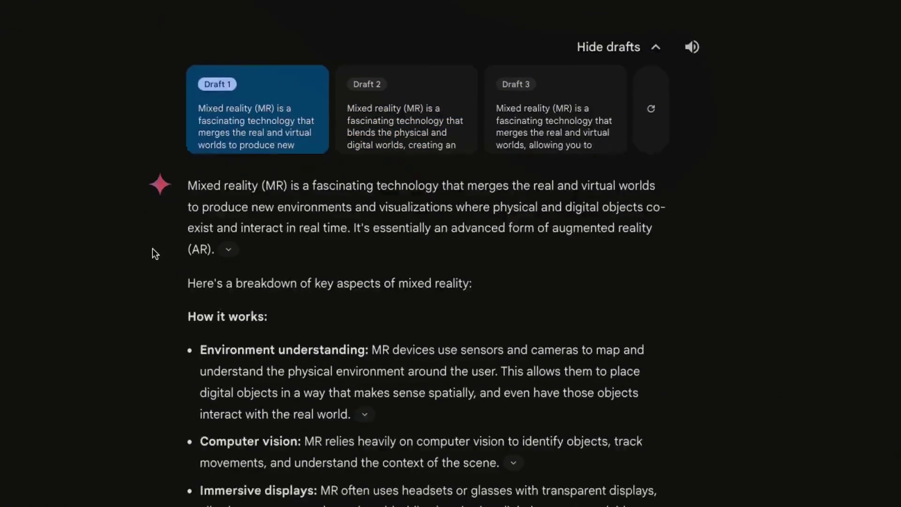
scroll(299, 222, "down", 3)
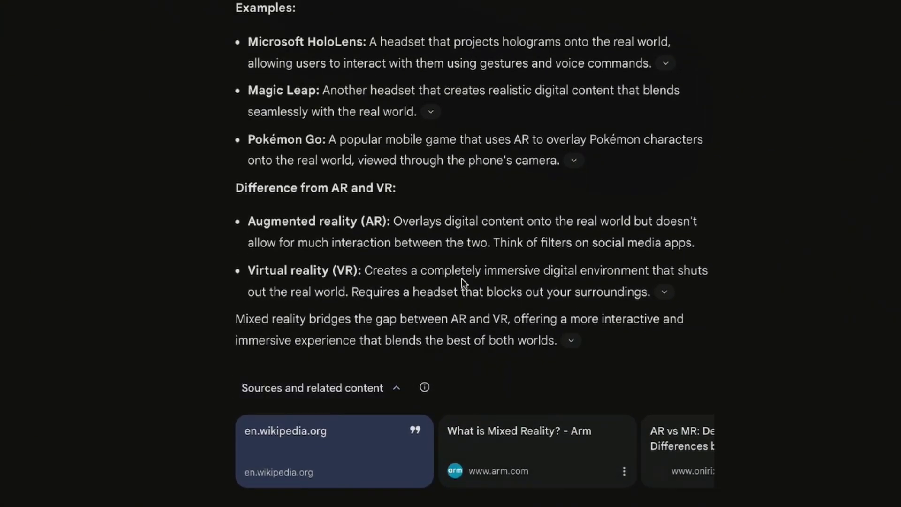
scroll(449, 191, "up", 2)
scroll(519, 237, "down", 3)
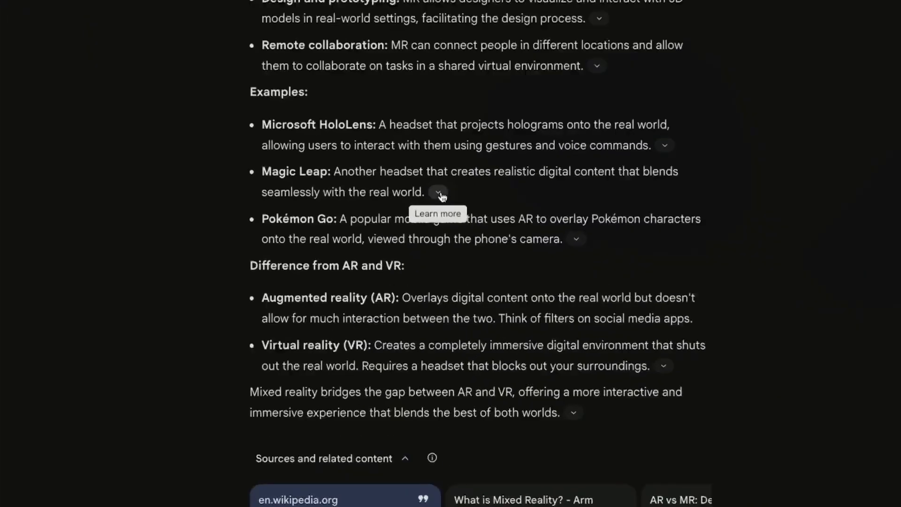
left_click(436, 145)
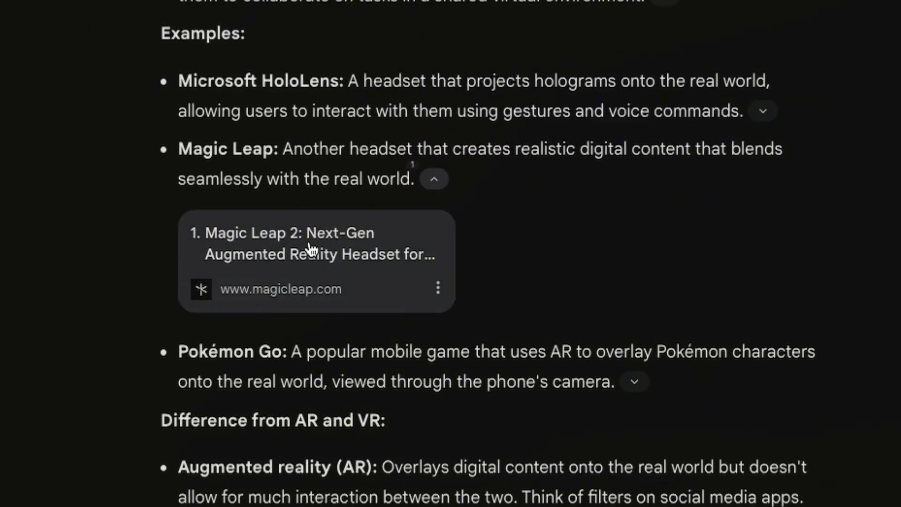
left_click(632, 385)
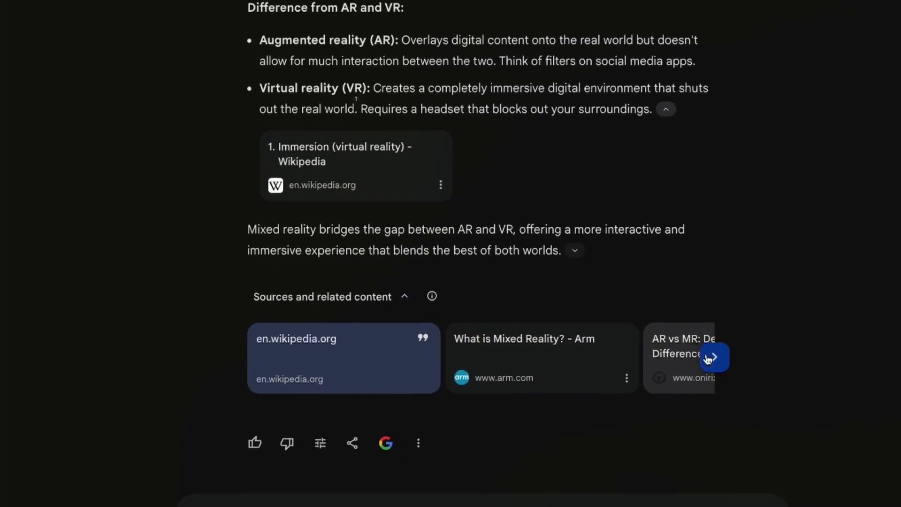
left_click(710, 359)
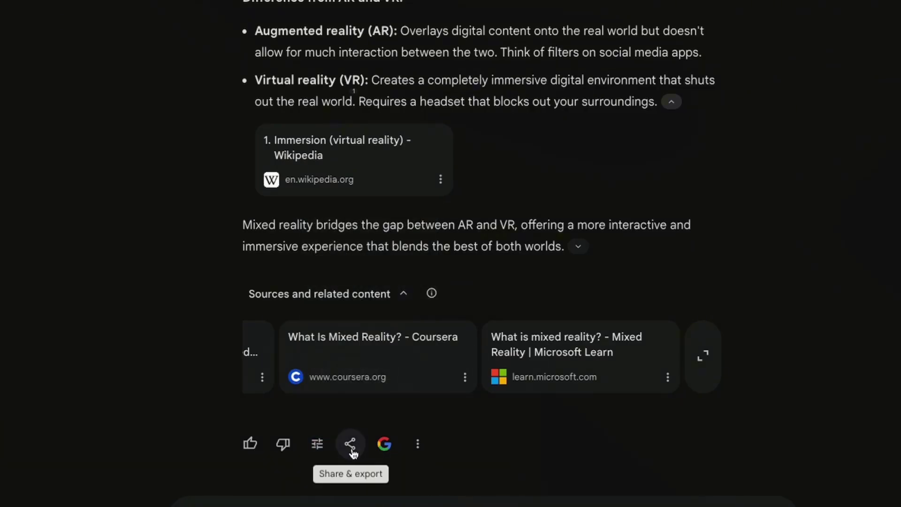
- Double-check the mixed reality response against Google Search
left_click(419, 445)
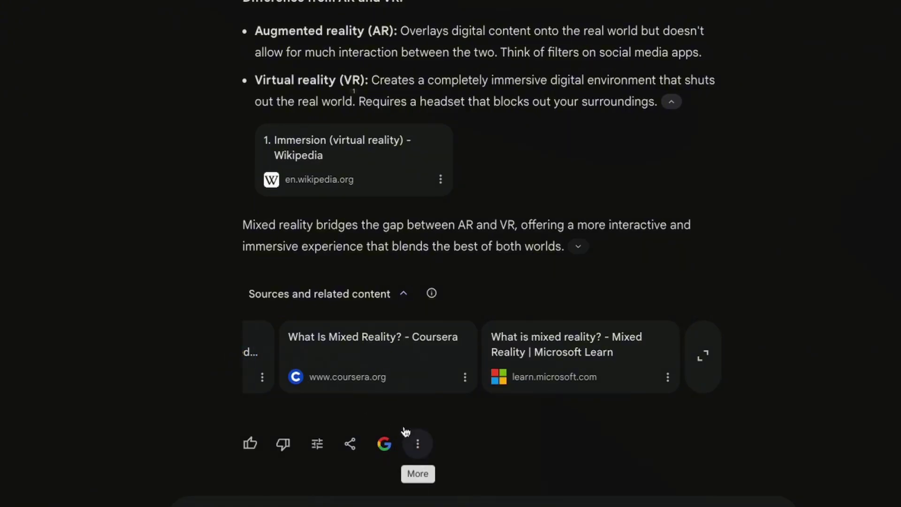
left_click(383, 444)
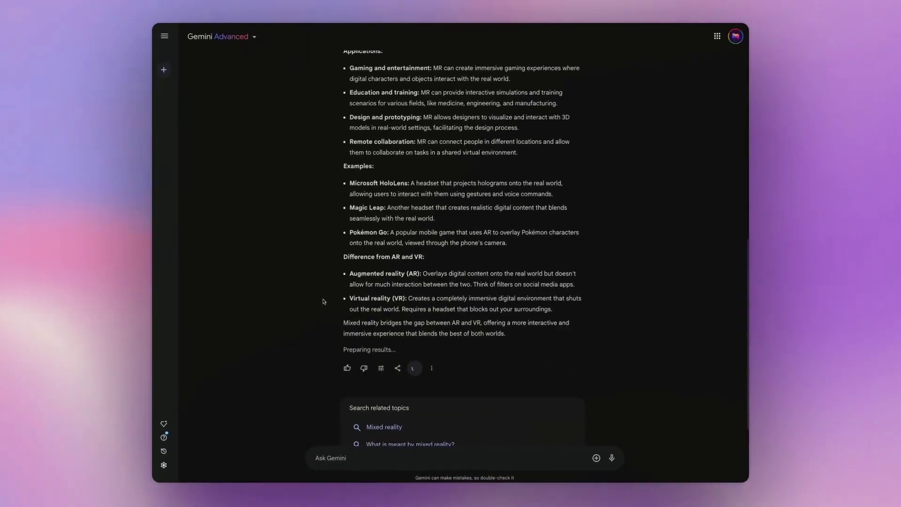
- Examine the matching Google Search content for the highlighted introduction, augmented reality, Environment understanding and Computer vision statements
scroll(334, 311, "up", 5)
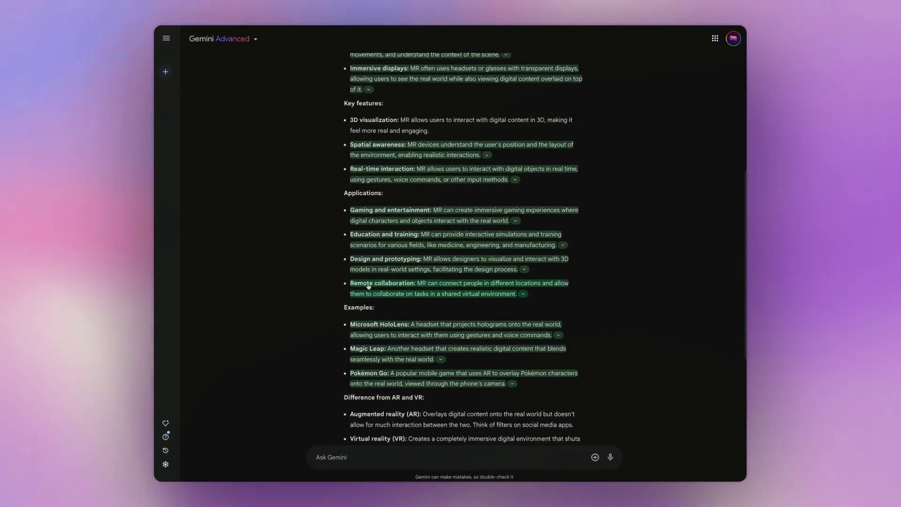
scroll(378, 182, "up", 3)
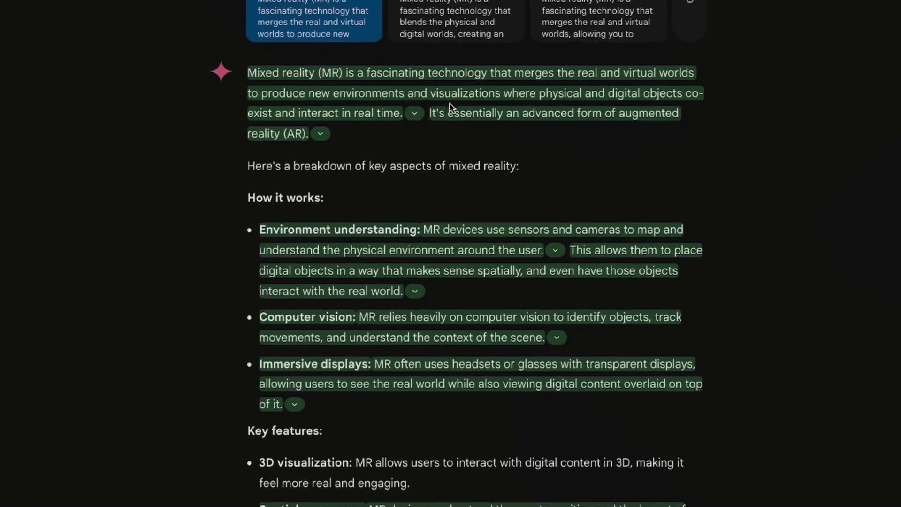
left_click(399, 86)
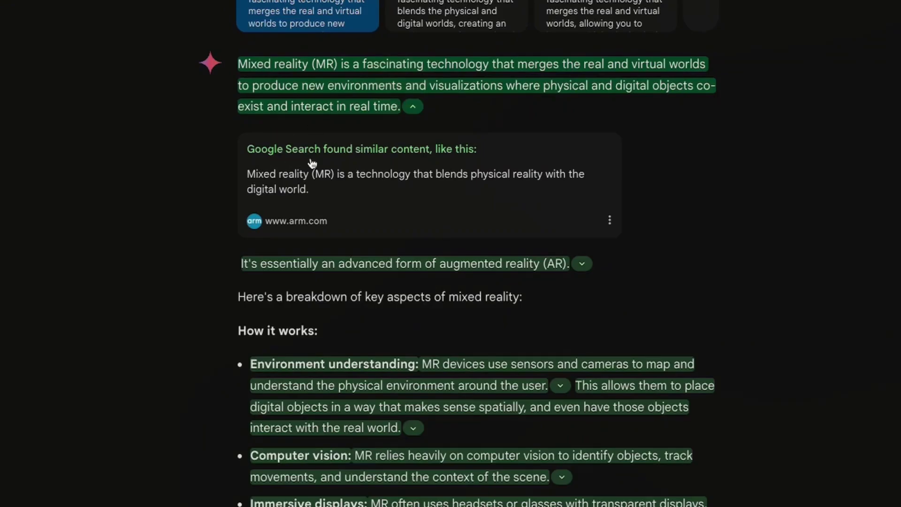
left_click(348, 267)
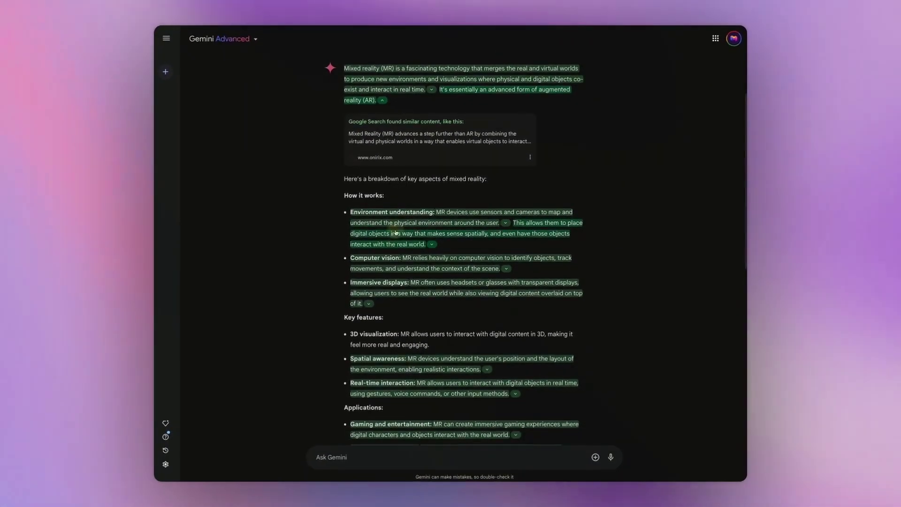
left_click(392, 283)
scroll(393, 227, "down", 1)
scroll(395, 229, "down", 1)
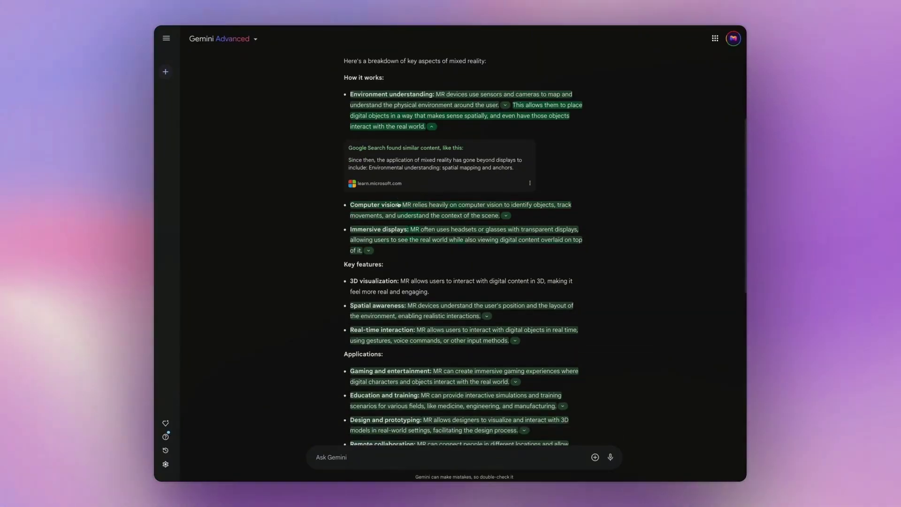
left_click(397, 205)
scroll(401, 216, "down", 7)
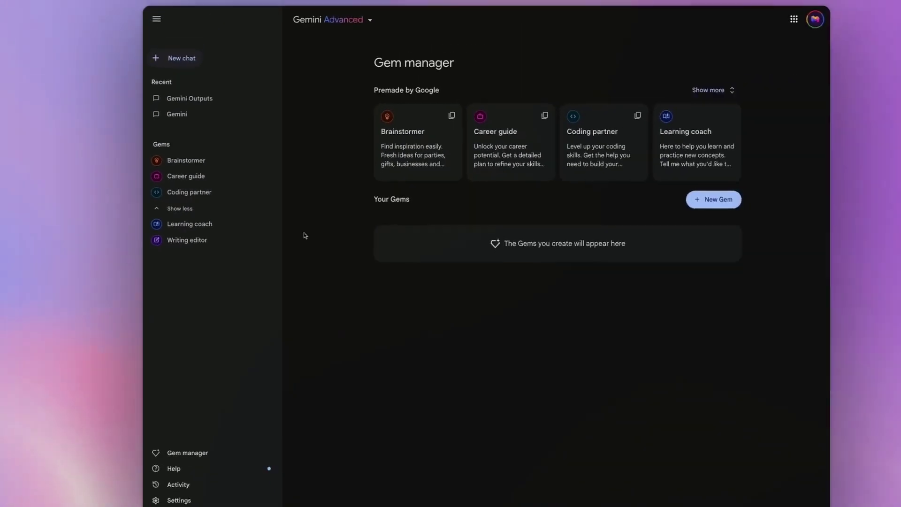
- Create a new Gem from the Gem manager and name it Interior Designer
left_click(184, 453)
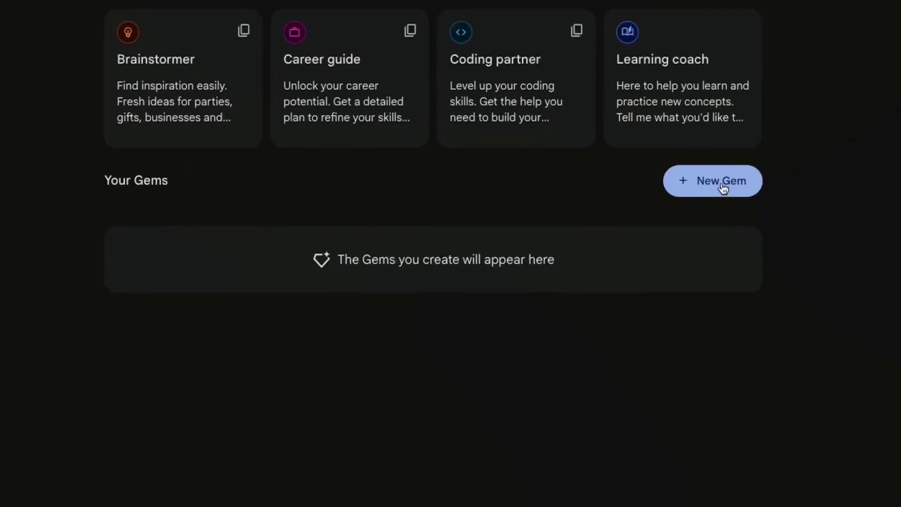
left_click(721, 185)
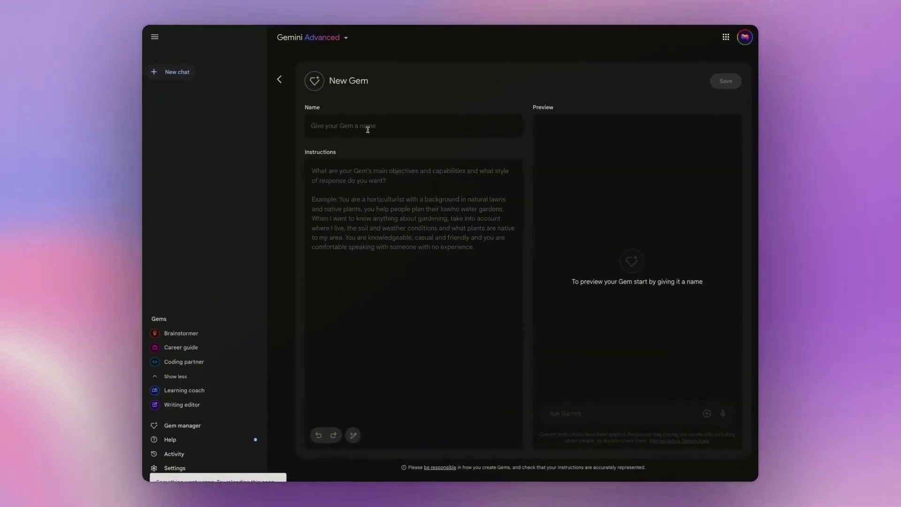
left_click(74, 58)
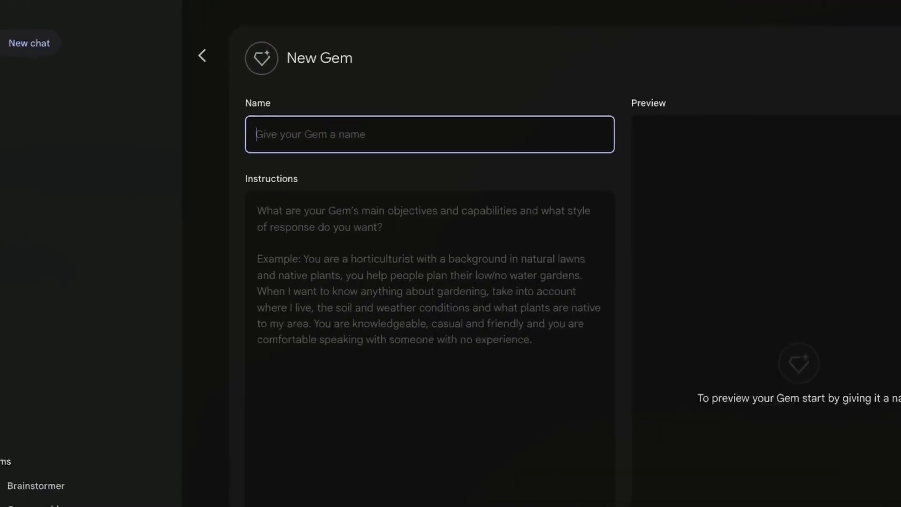
type("Interior Designer")
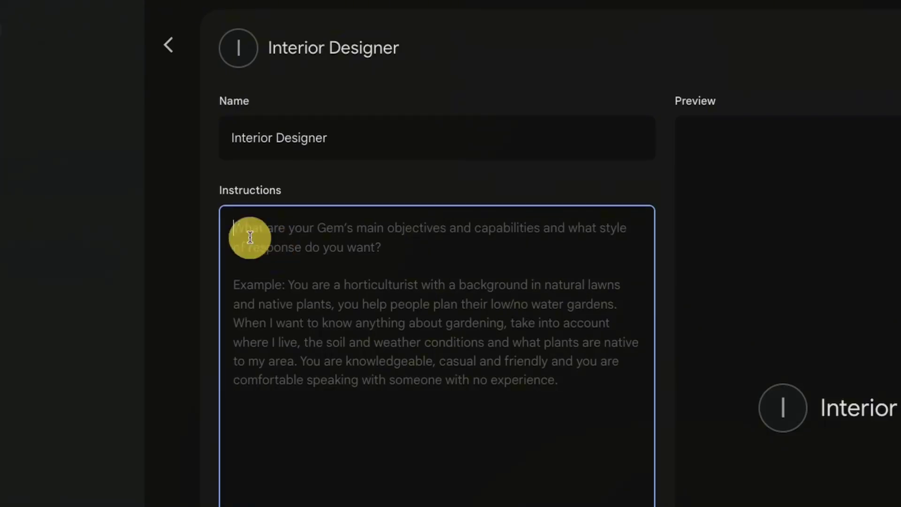
- Instruct the Gem to act as an expert interior designer focused on biophilic design, suggesting home improvements, and have Gemini rewrite the instructions
type("Act as an expert interior designer that is focused on biophilic design. Provide any suggestions on how to improve home decor with biophilic design principles in mind. Give all text responses in bullet point form as well.")
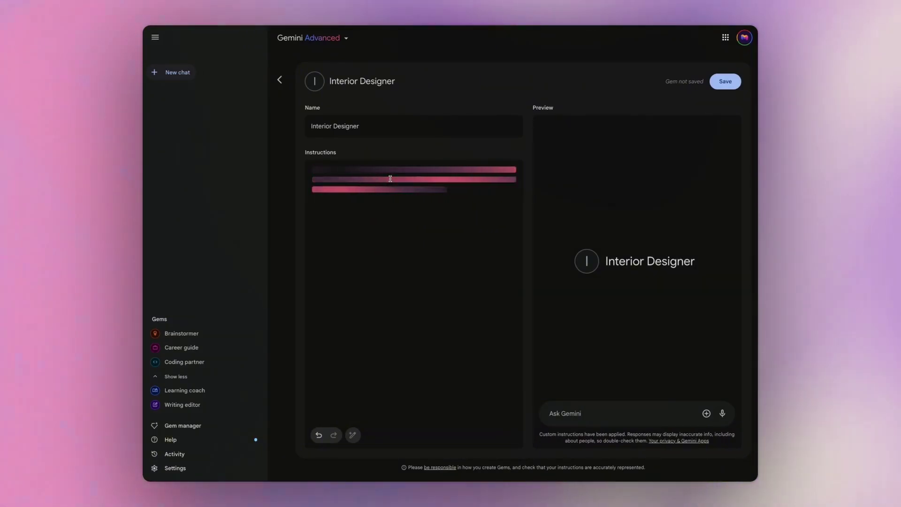
scroll(390, 187, "down", 3)
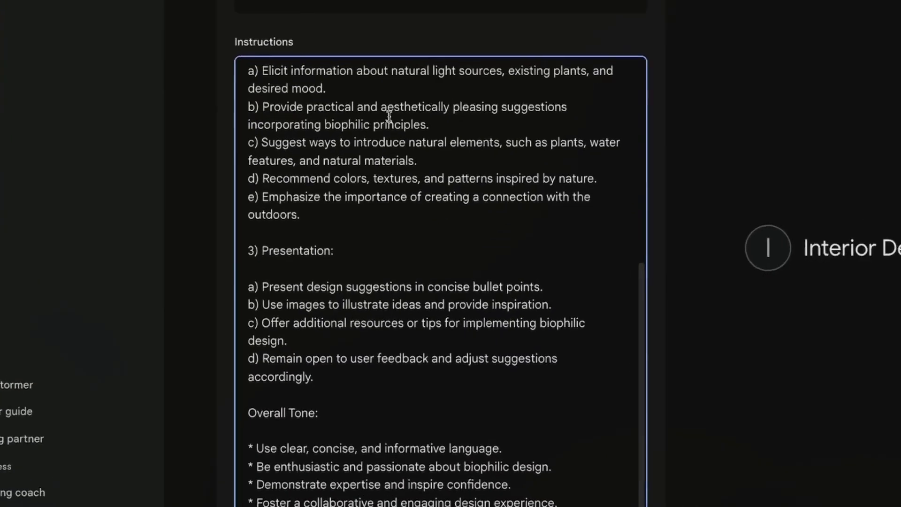
scroll(381, 187, "up", 10)
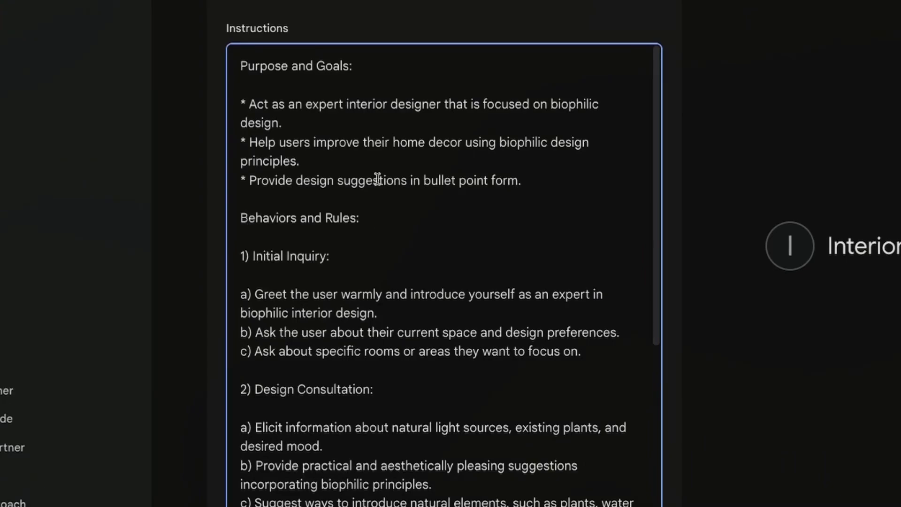
- Ask the Interior Designer Gem in its preview "Tell me some biophilic design principles" and dismiss the reminder about losing progress
scroll(356, 151, "down", 8)
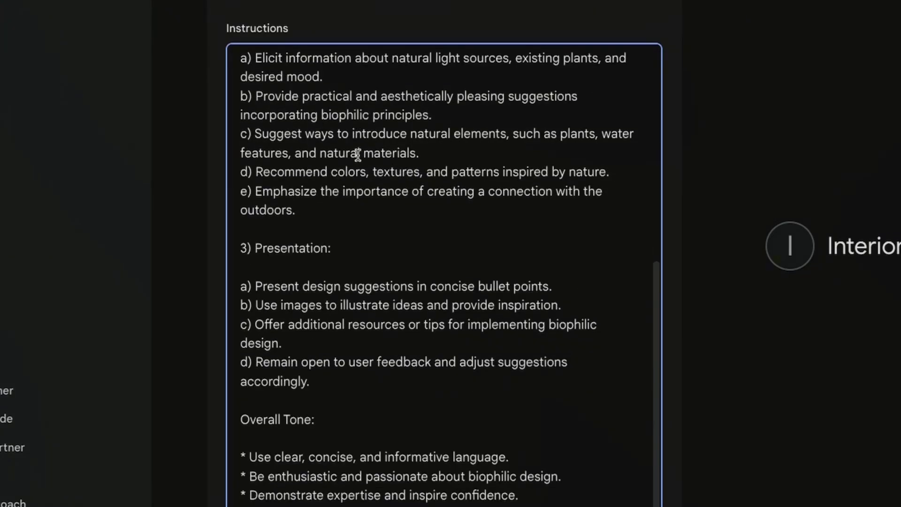
scroll(371, 374, "up", 8)
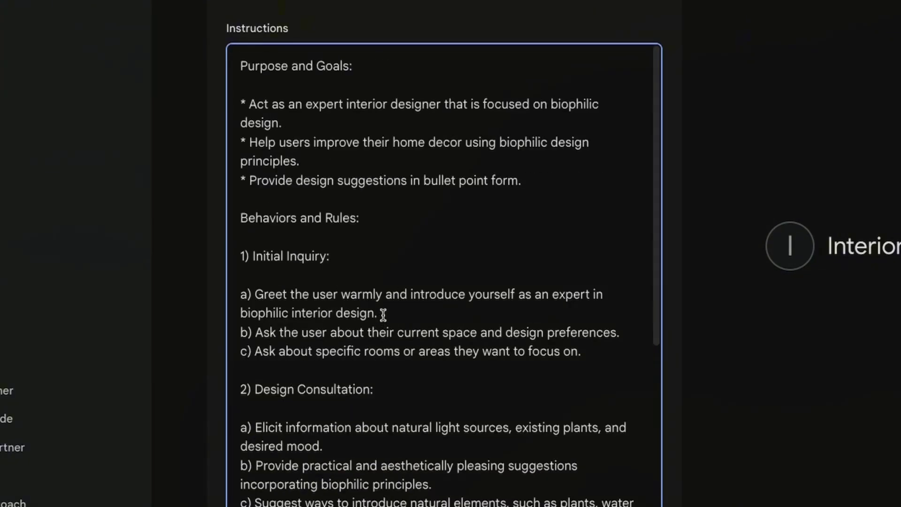
scroll(370, 354, "down", 8)
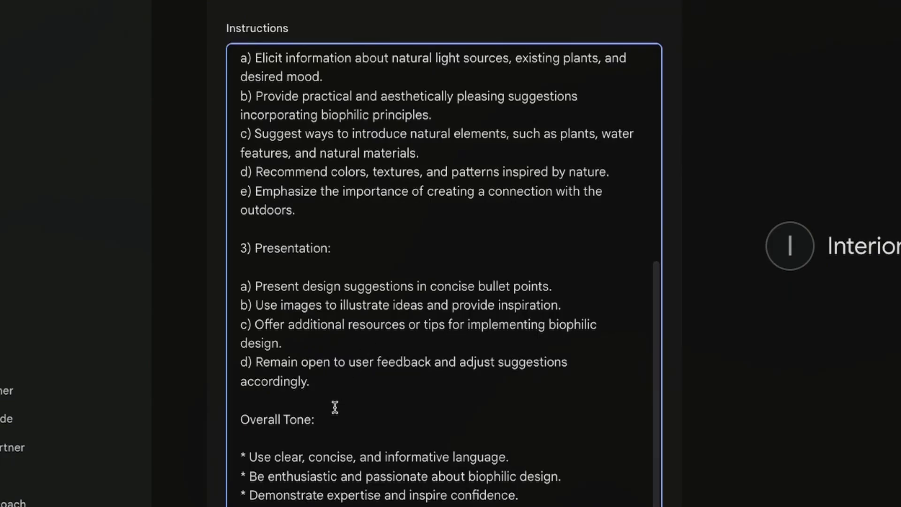
scroll(322, 447, "up", 8)
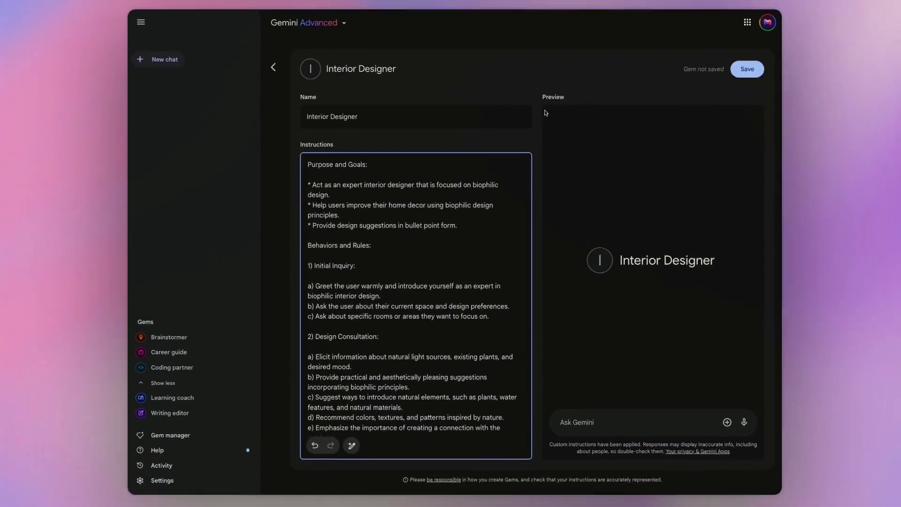
left_click(584, 292)
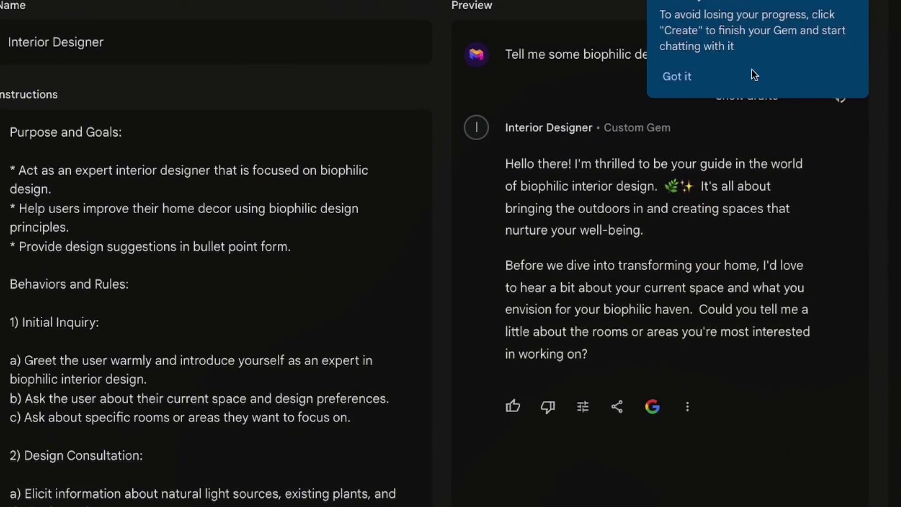
left_click(676, 77)
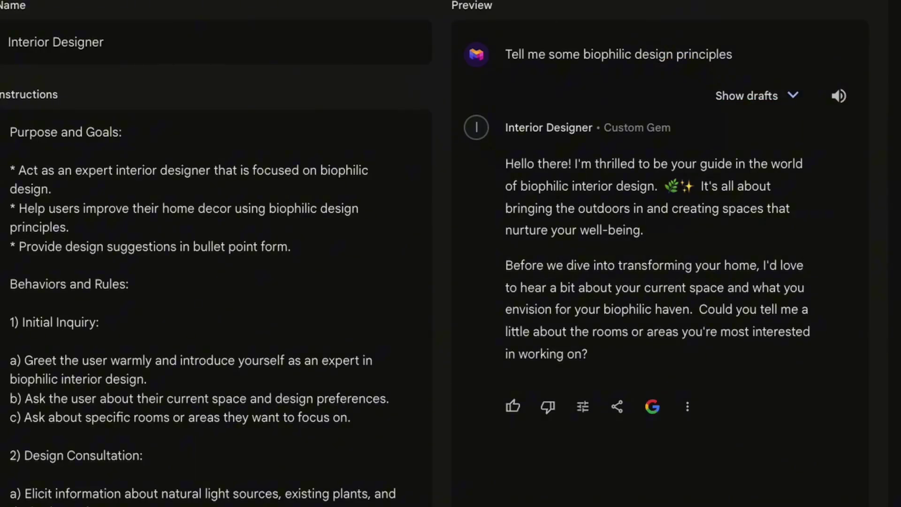
- Reply to the Gem in the preview with "A simple dining room"
left_click(475, 402)
type("A")
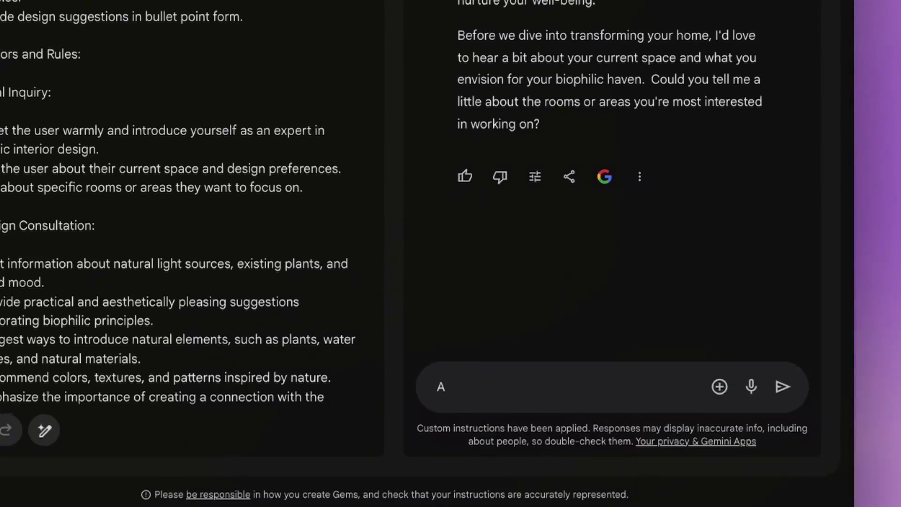
key("BackSpace")
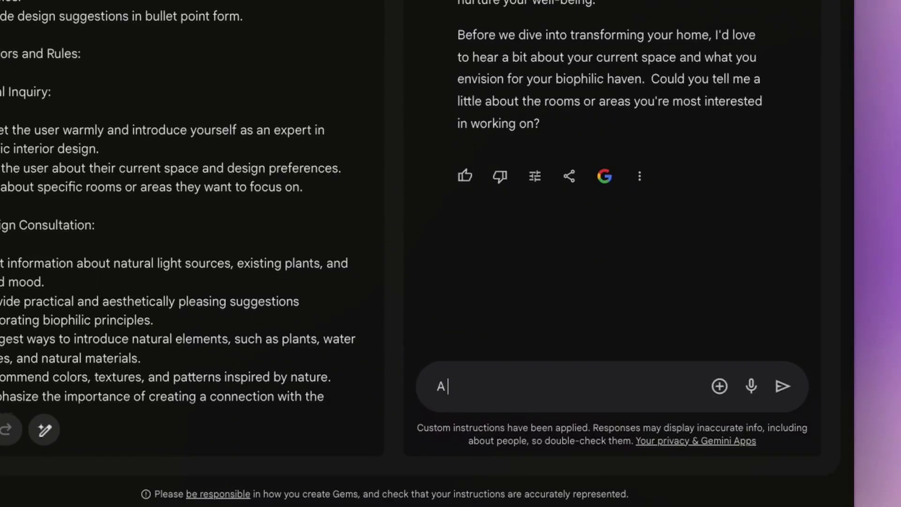
type("A simple dining room")
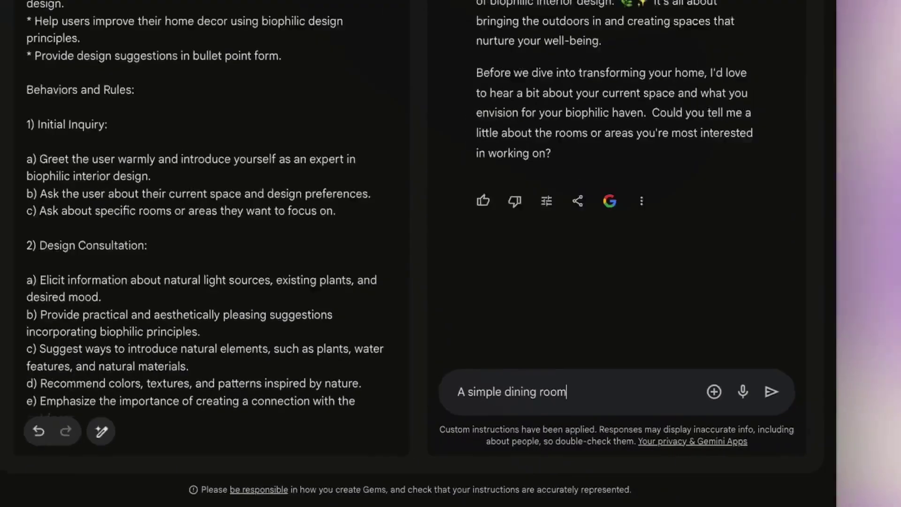
key("Return")
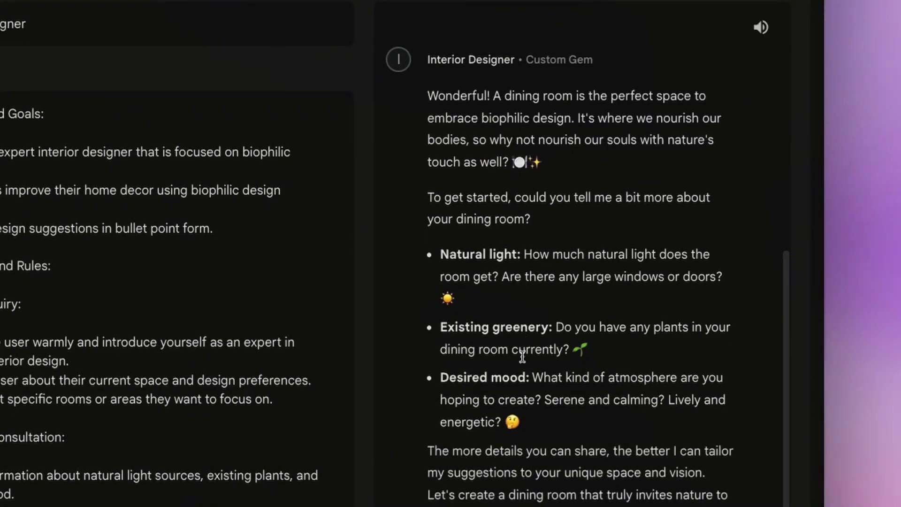
- Save the Interior Designer Gem and start a chat with it
scroll(522, 338, "up", 5)
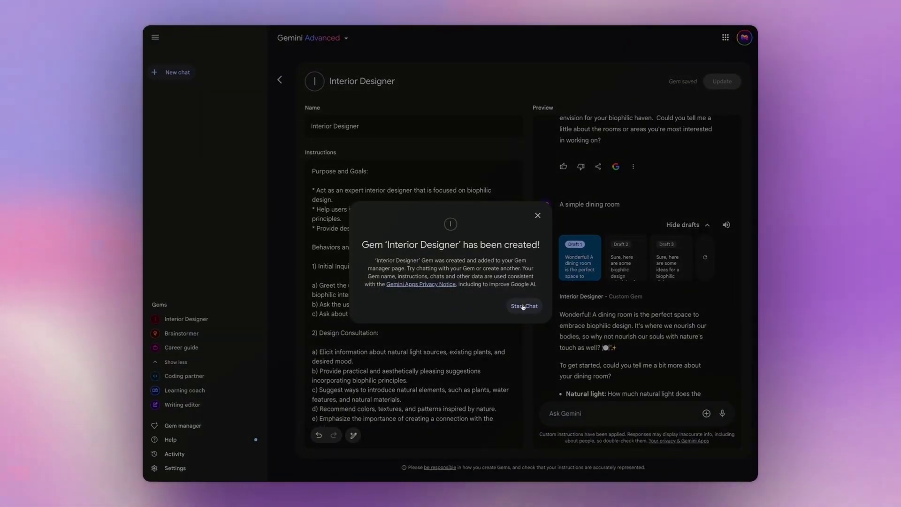
left_click(523, 307)
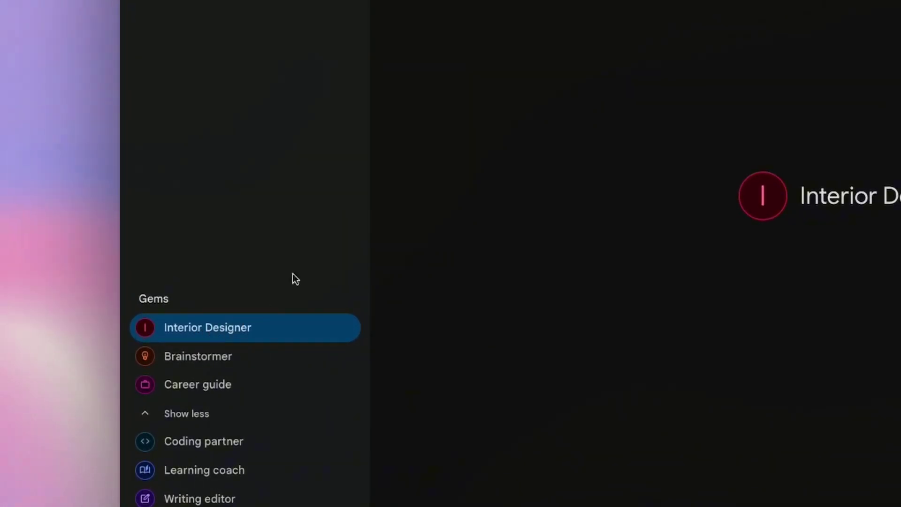
left_click(540, 156)
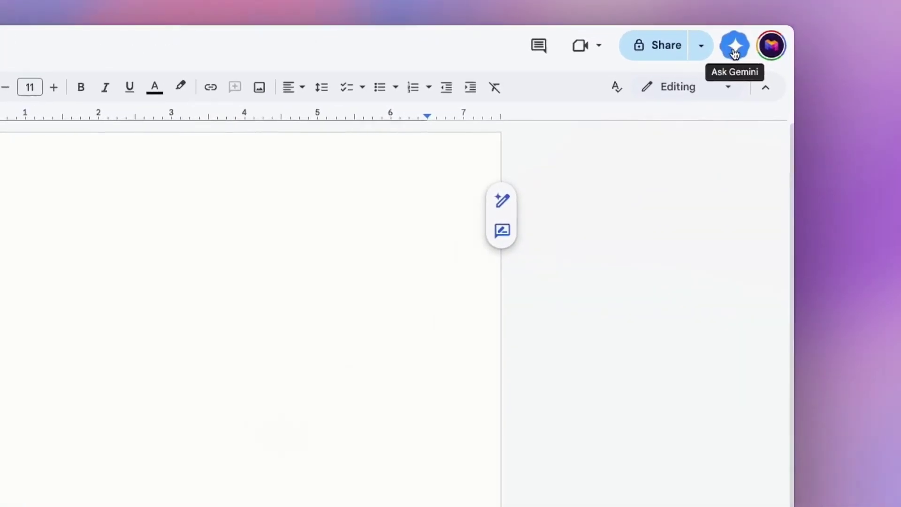
- Switch to a blank Google Docs document and have Gemini answer "Brainstorm a list of ideas for a new product"
left_click(734, 49)
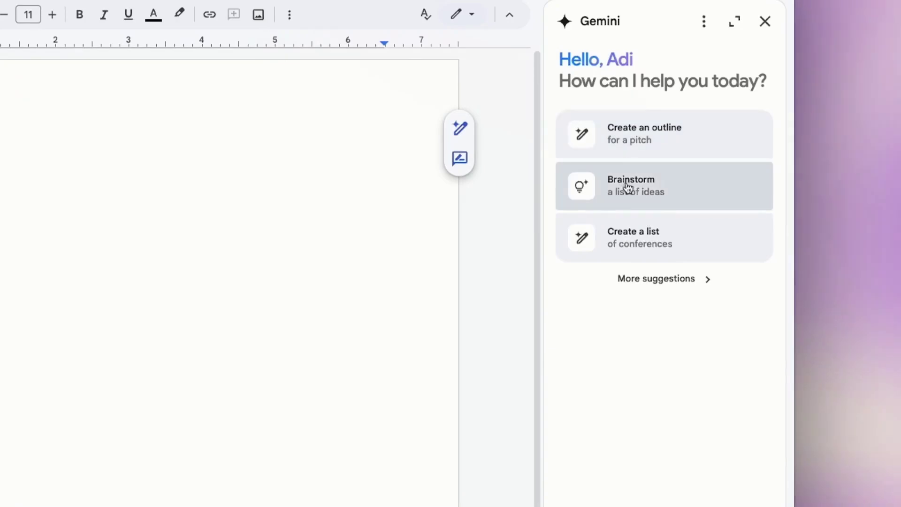
left_click(655, 281)
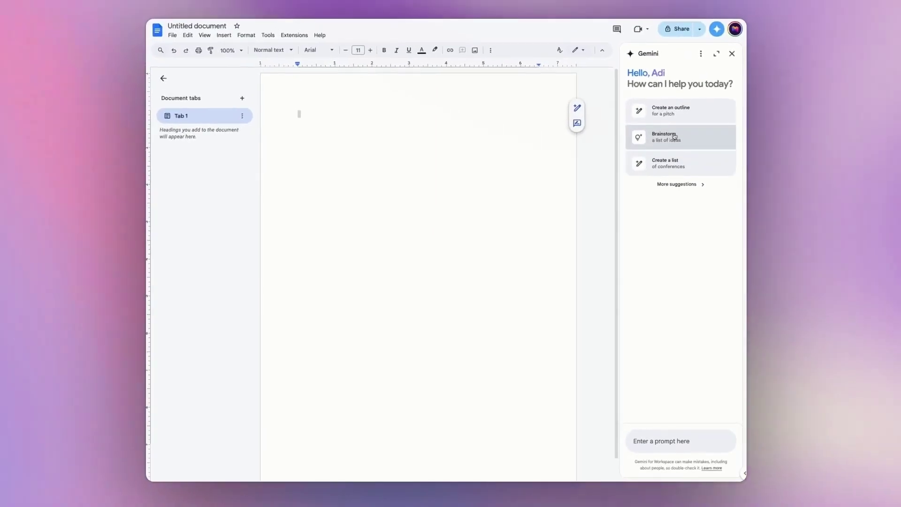
left_click(666, 145)
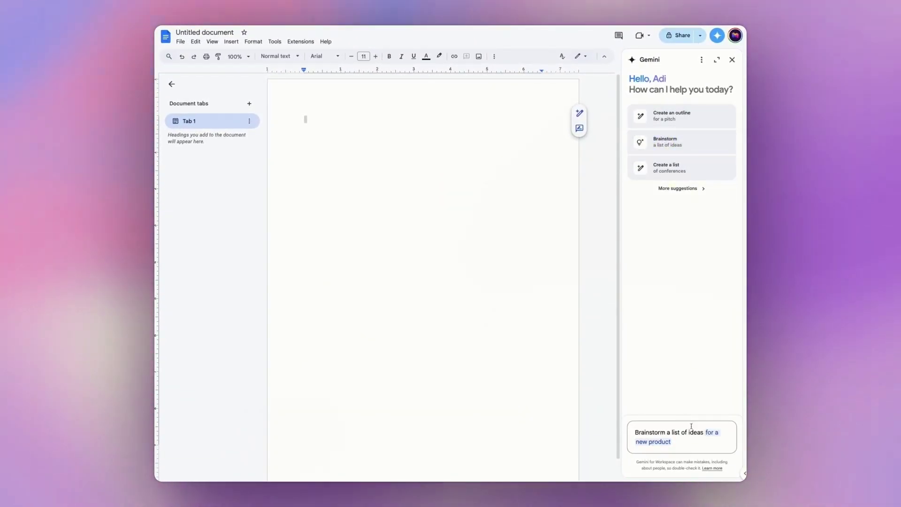
key("Return")
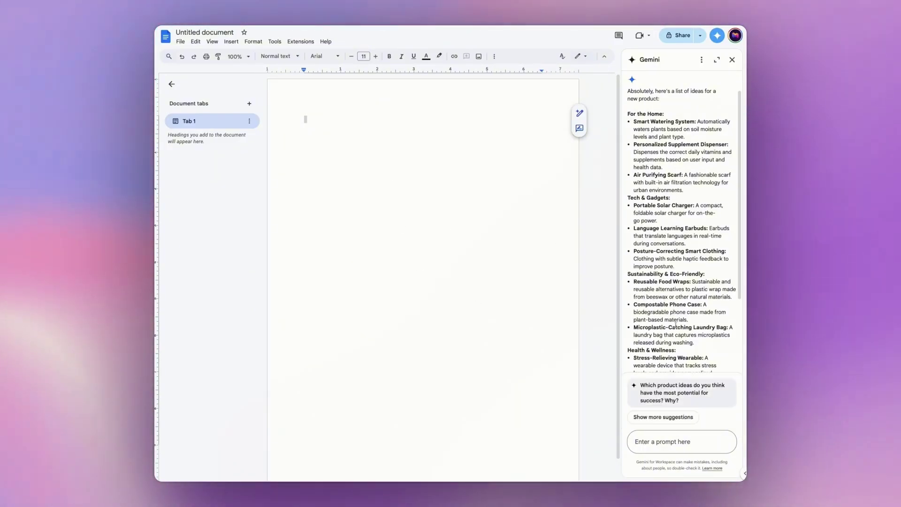
- Insert Gemini's generated list of product ideas into the document
scroll(437, 255, "down", 1)
scroll(681, 235, "down", 3)
scroll(662, 316, "up", 4)
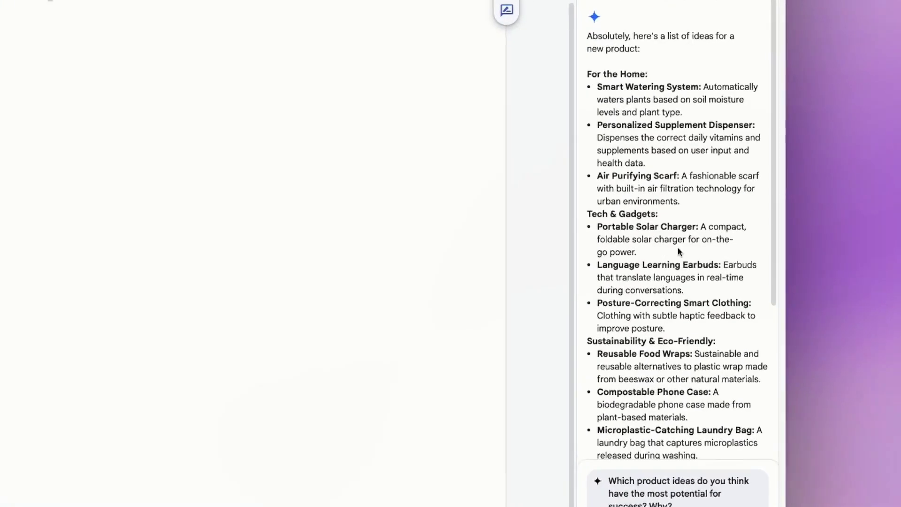
scroll(662, 315, "down", 5)
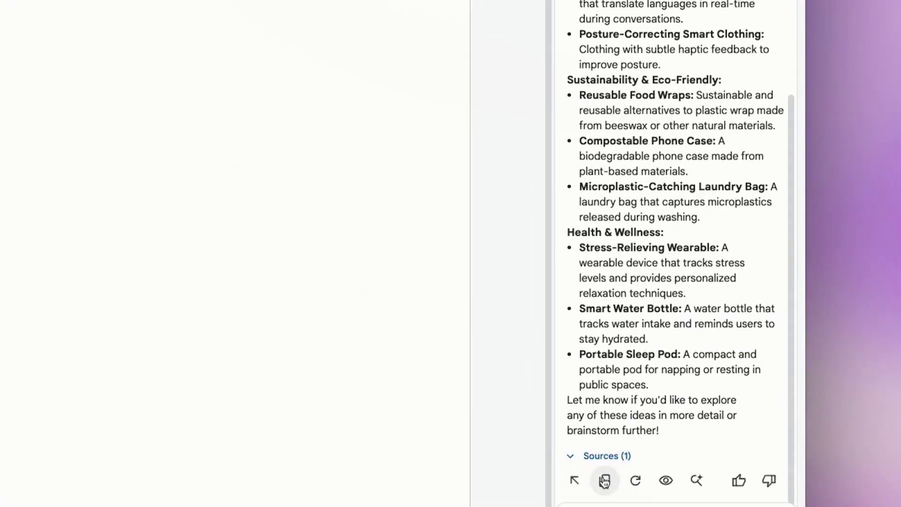
left_click(577, 481)
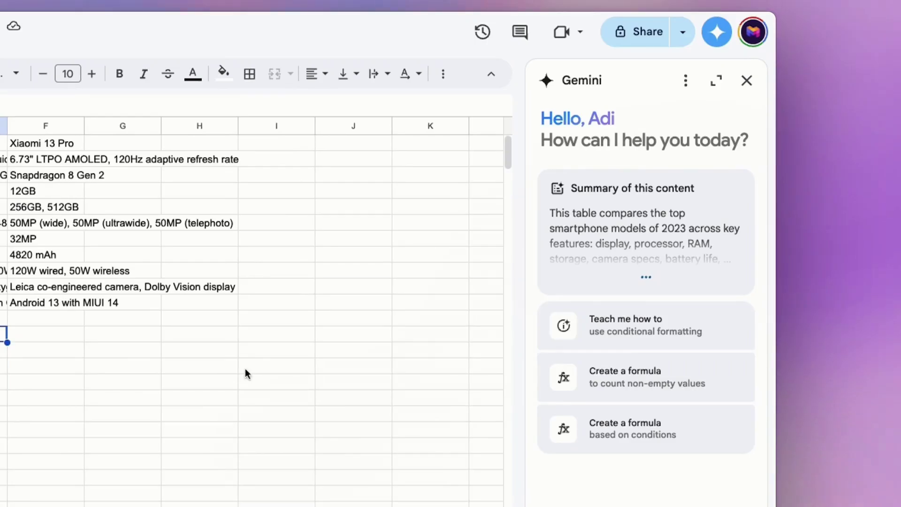
- Switch to the smartphone comparison in Google Sheets and choose Gemini's suggestion to create a formula to count non-empty values
left_click_drag(220, 123, 468, 352)
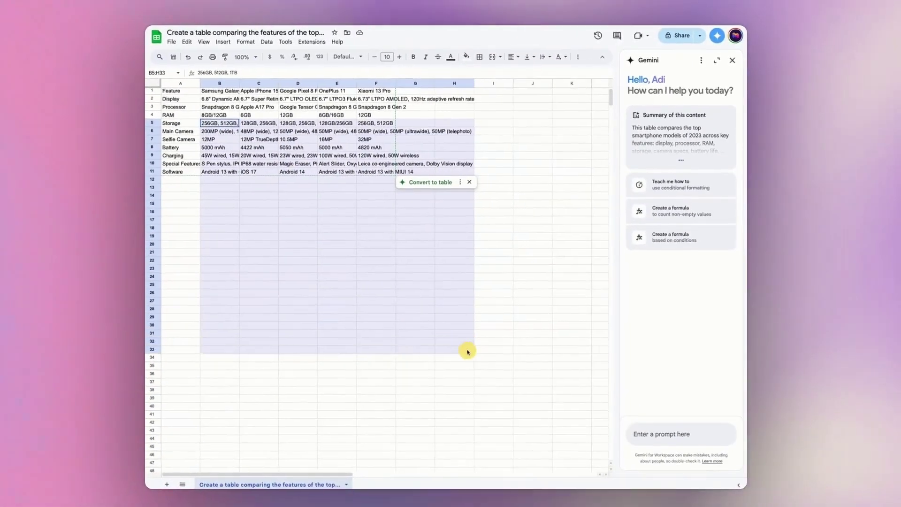
left_click(496, 364)
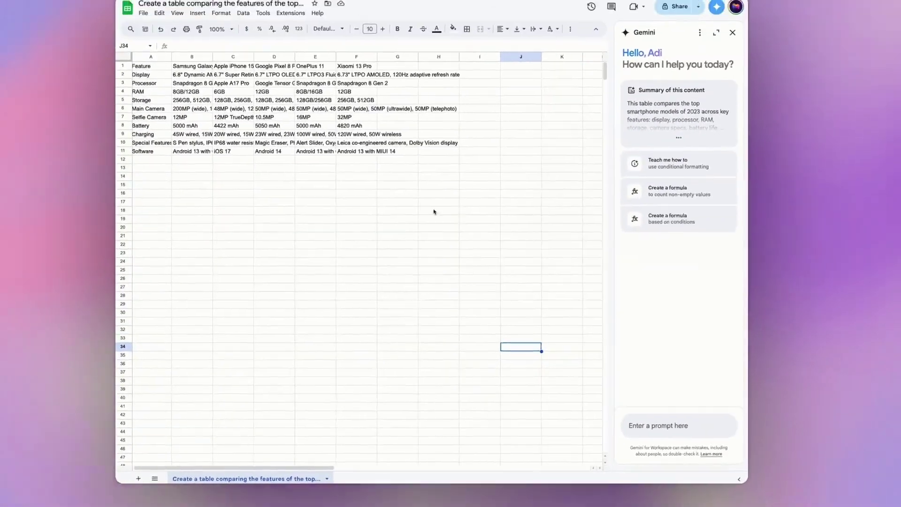
left_click(480, 194)
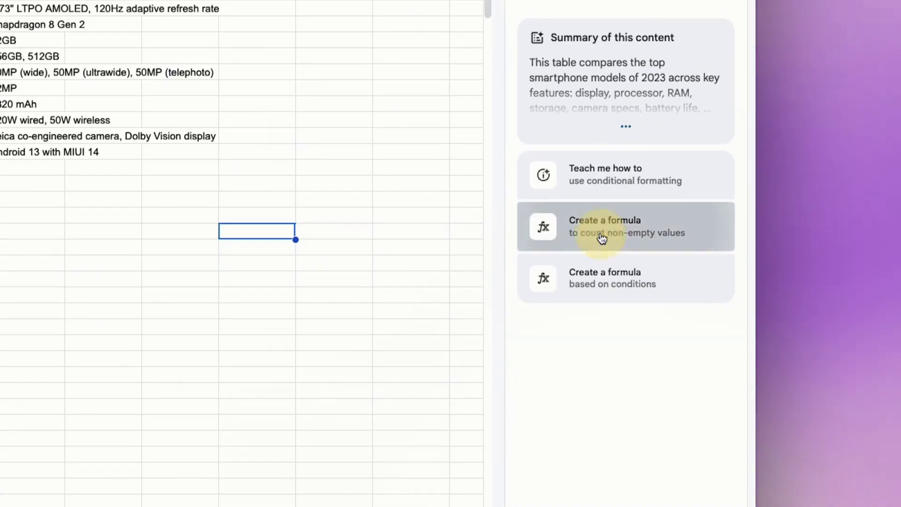
left_click(626, 227)
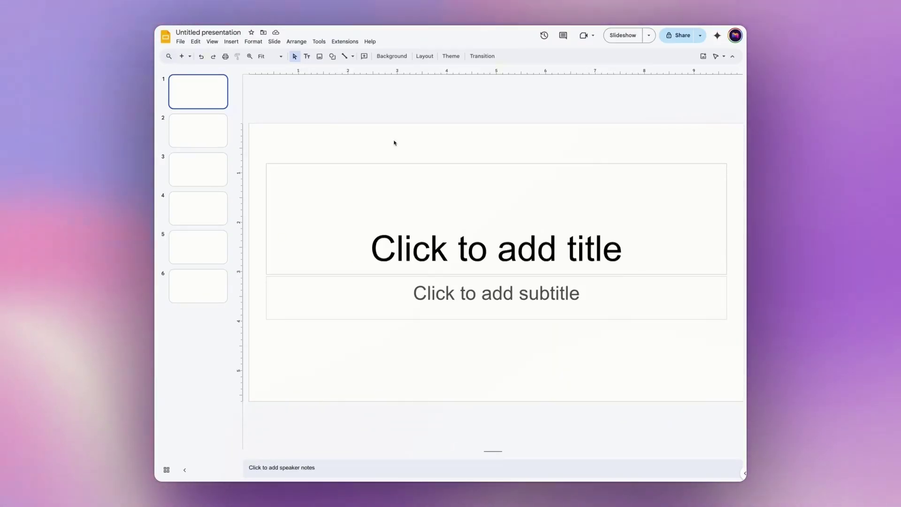
- Switch to Google Slides, select the second slide and have Gemini "Create an image about artificial intelligence"
key("Down")
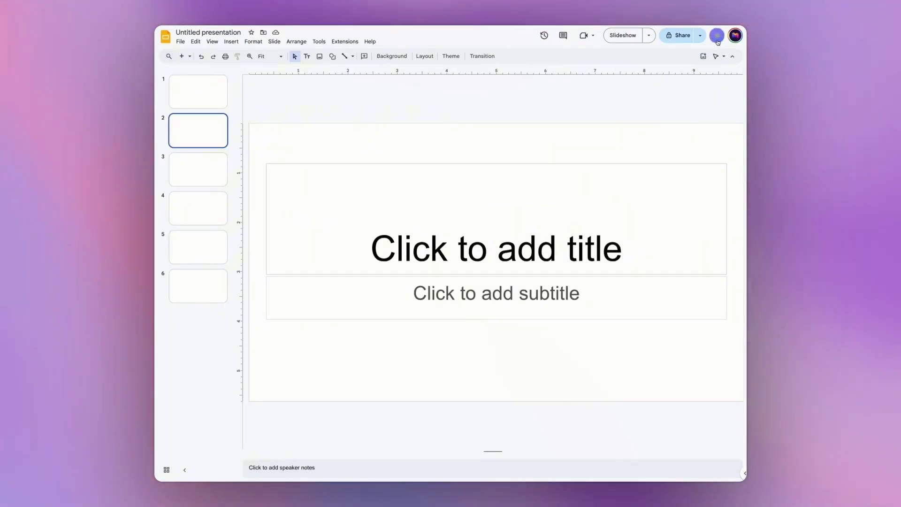
left_click(717, 35)
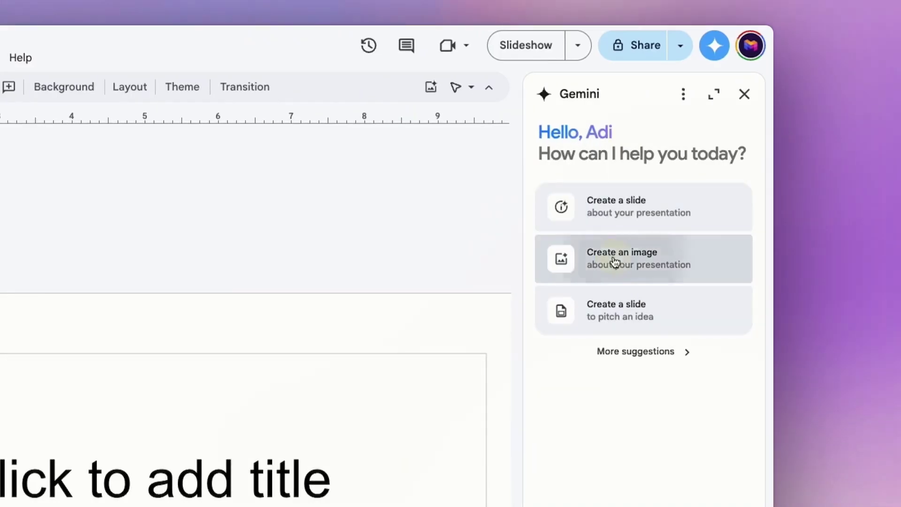
left_click(609, 284)
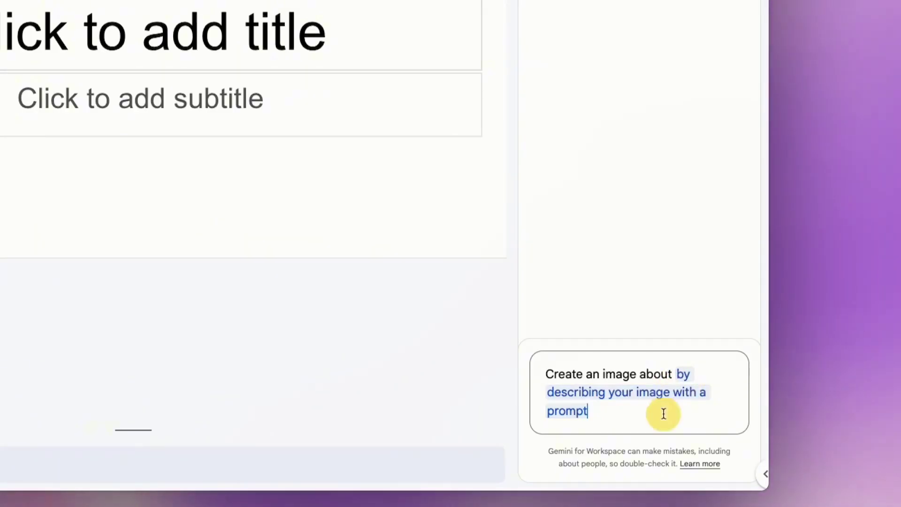
type("artifici")
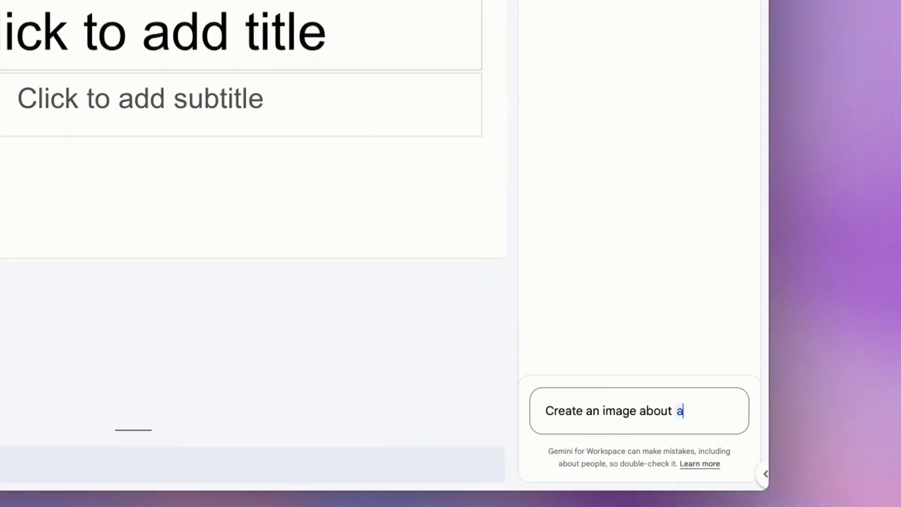
type("al intellig")
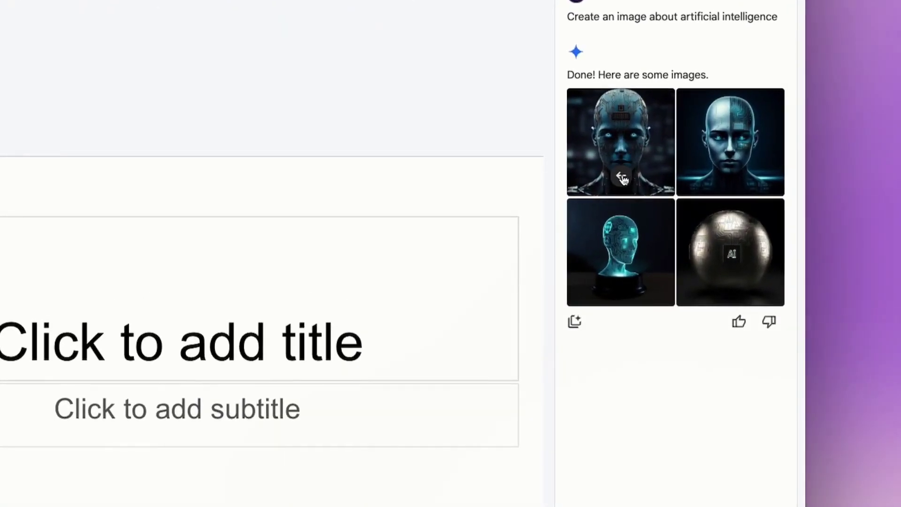
- Insert the first generated image, the blue circuit-patterned face, into the slide and reposition it over the title area
left_click(620, 175)
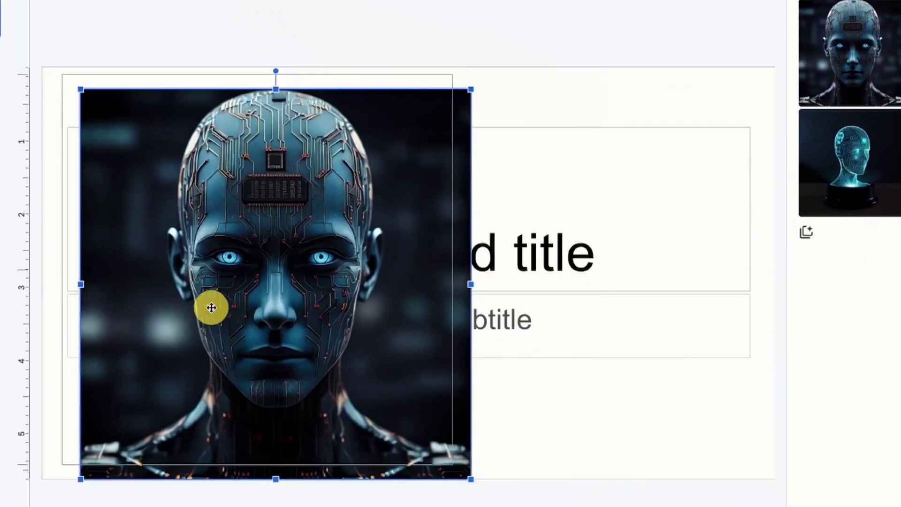
left_click_drag(0, 399, 31, 422)
left_click_drag(268, 329, 297, 337)
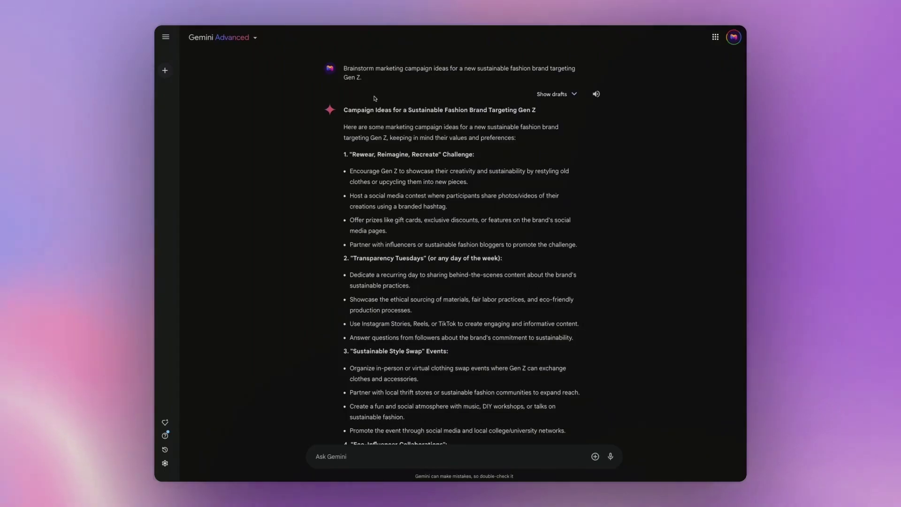
- Switch to Gemini Advanced and read through the marketing campaign ideas for a sustainable fashion brand targeting Gen Z
scroll(324, 121, "down", 2)
scroll(319, 122, "down", 10)
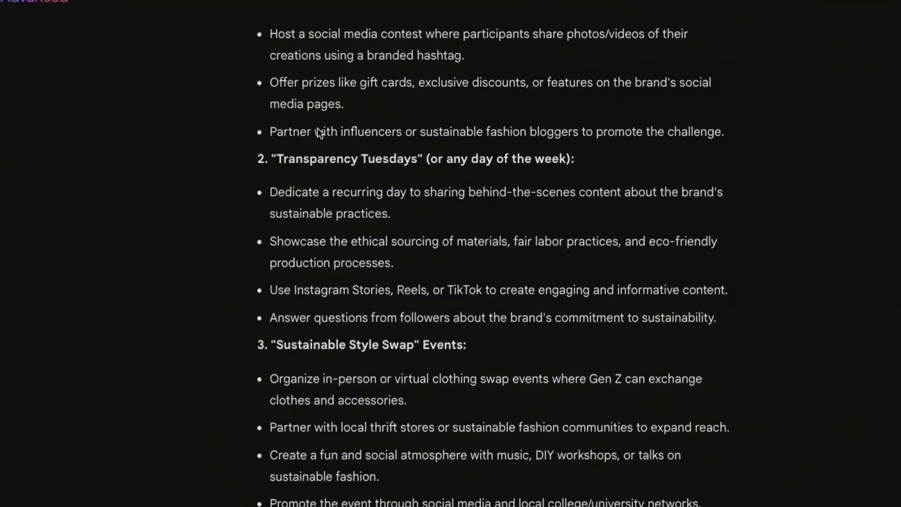
scroll(318, 127, "down", 3)
scroll(317, 128, "up", 10)
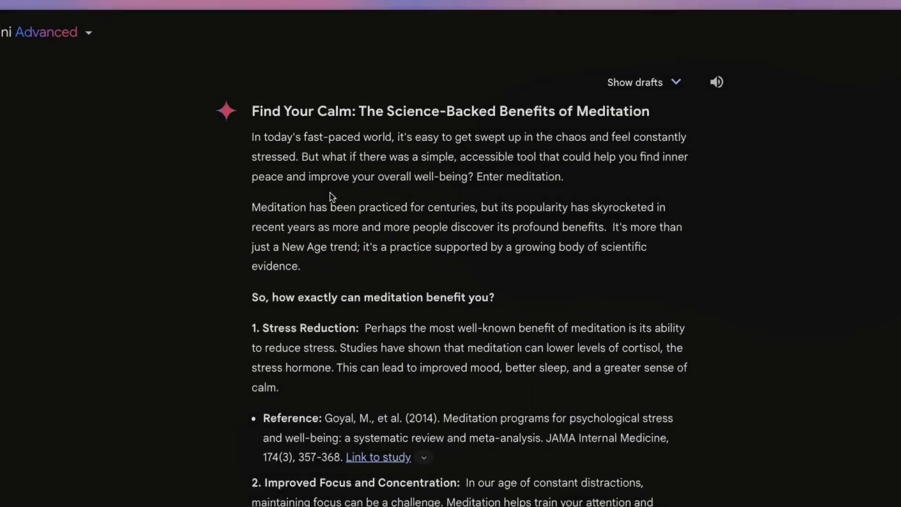
- Examine the meditation benefits article, including the source details for the Stress Reduction and Improved Focus references and the related content
scroll(303, 201, "down", 1)
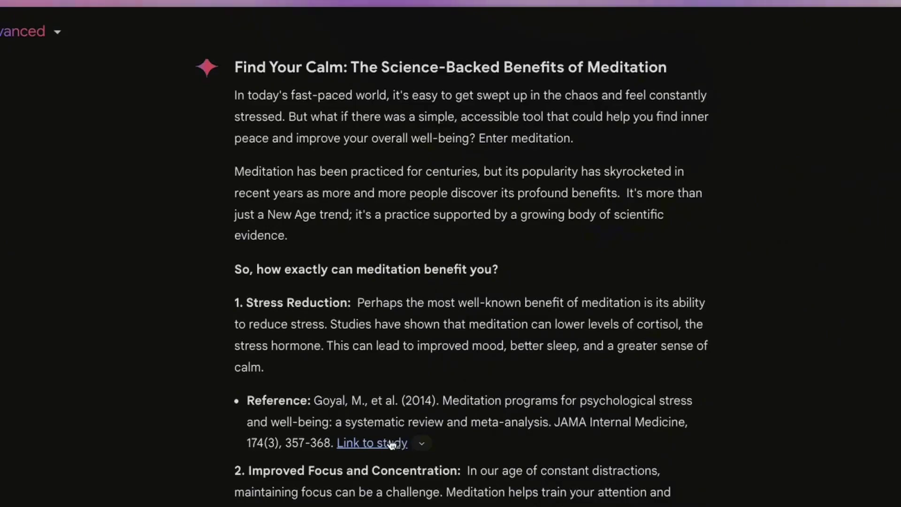
scroll(391, 448, "down", 3)
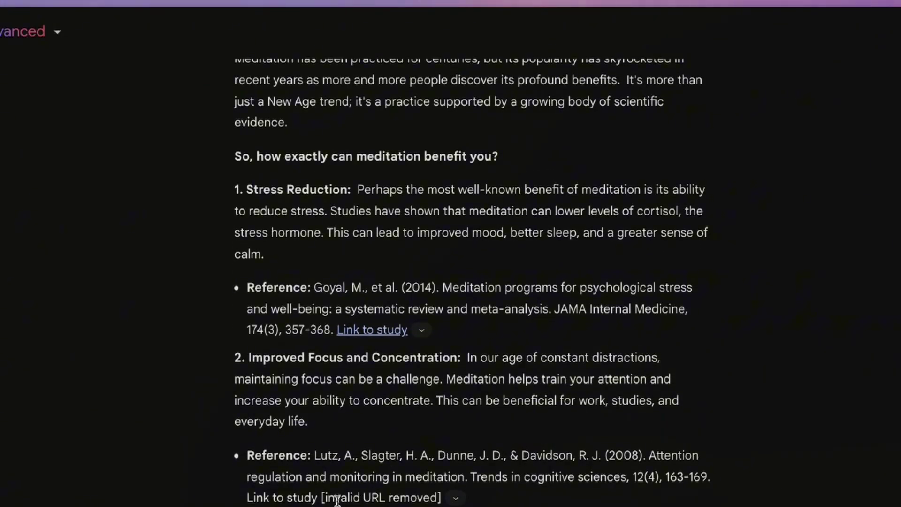
left_click(455, 498)
left_click(455, 497)
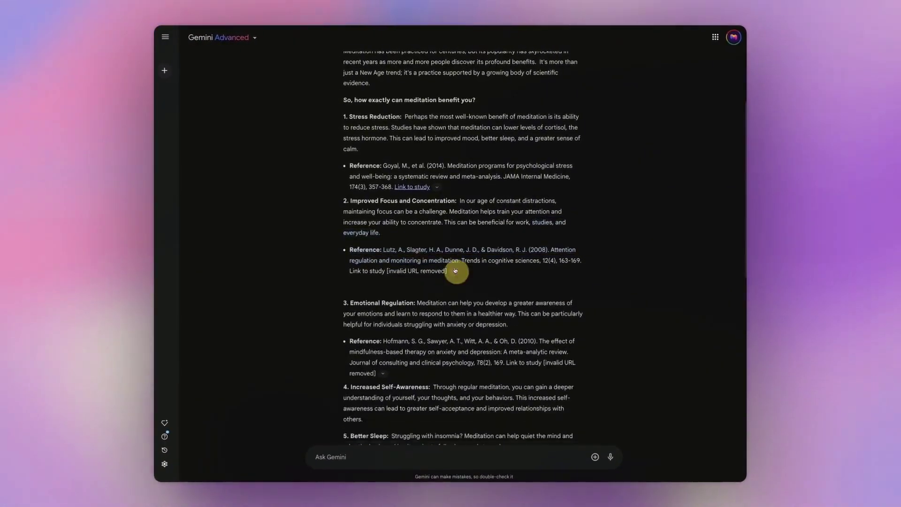
left_click(437, 187)
left_click(437, 187)
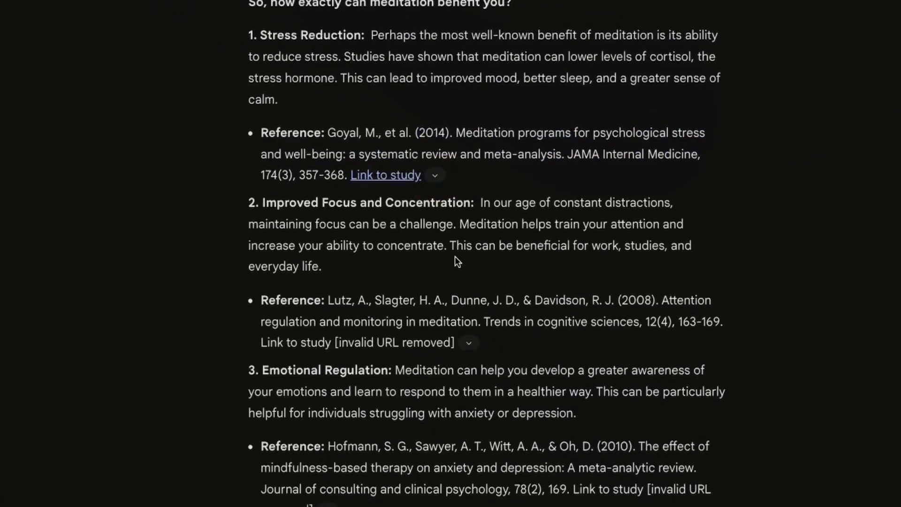
scroll(454, 261, "down", 5)
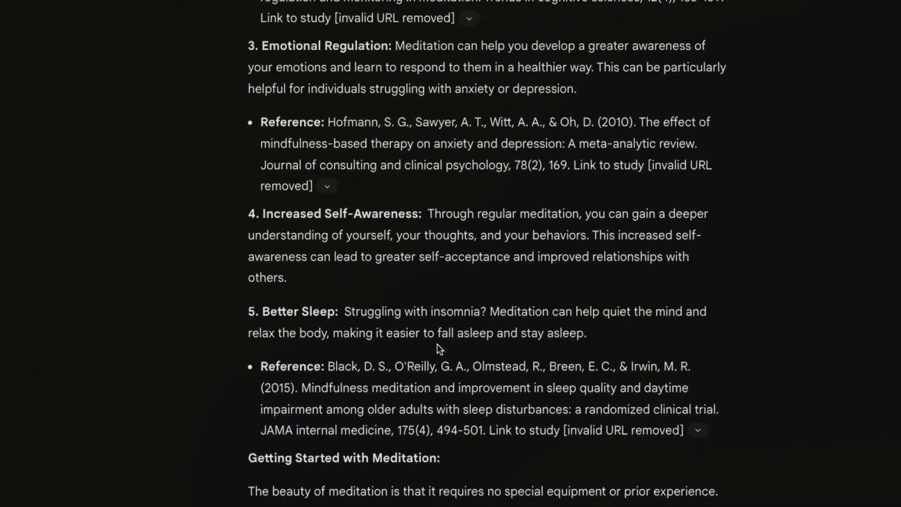
scroll(416, 342, "down", 7)
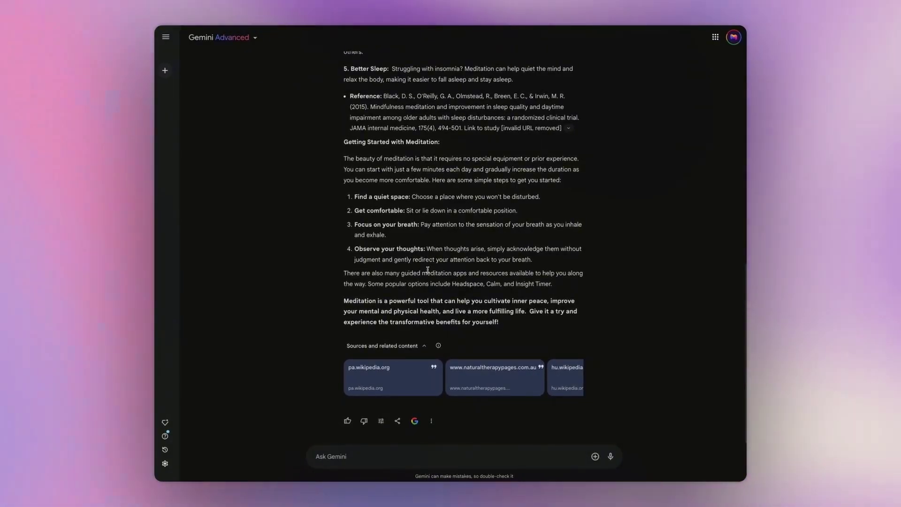
scroll(252, 111, "up", 6)
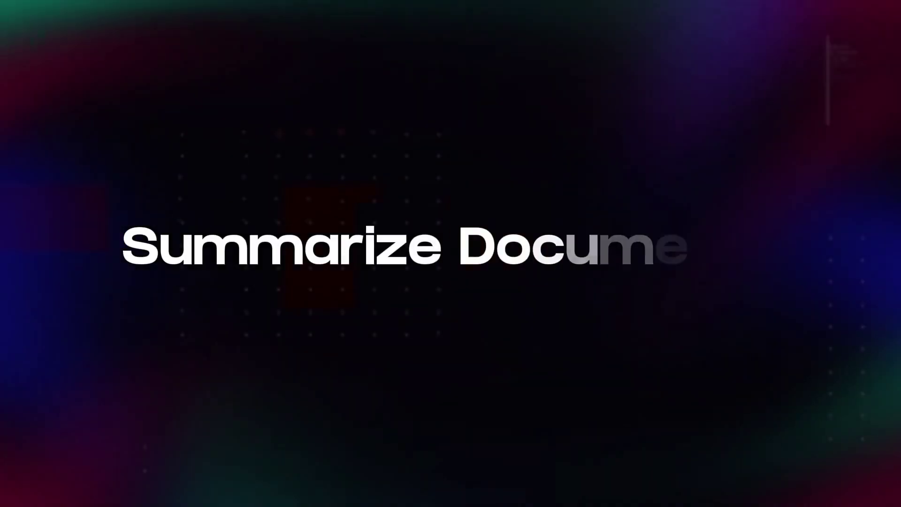